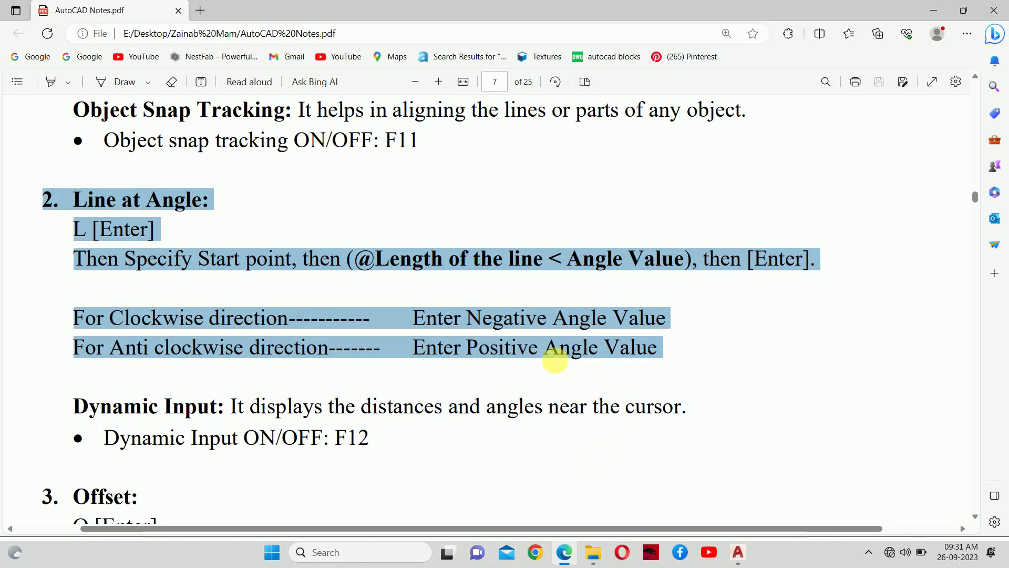
# From File Explorer's recent files, open the Civil WB 0 exercise sheet in Photos.
pyautogui.click(711, 377)
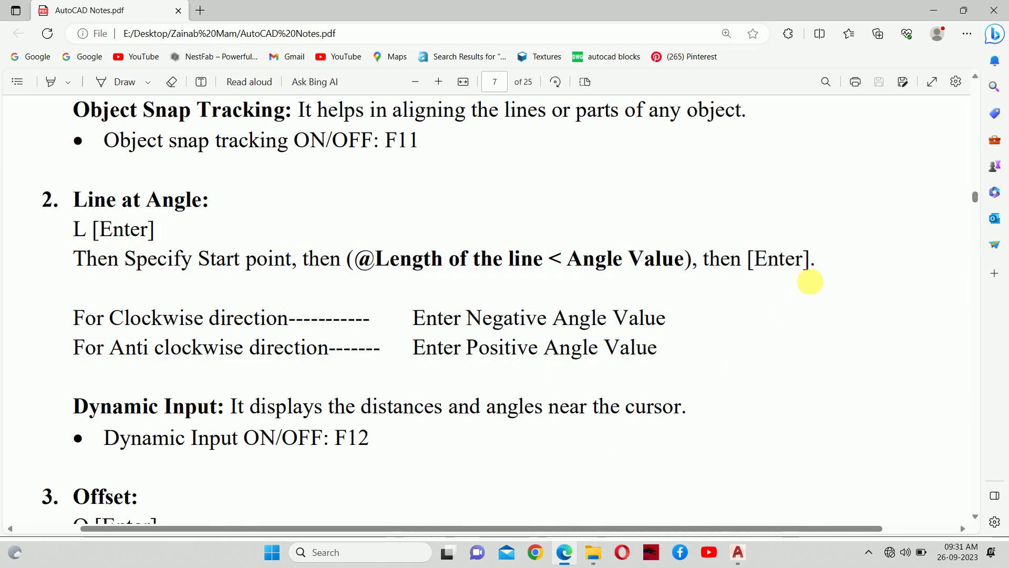
pyautogui.click(594, 549)
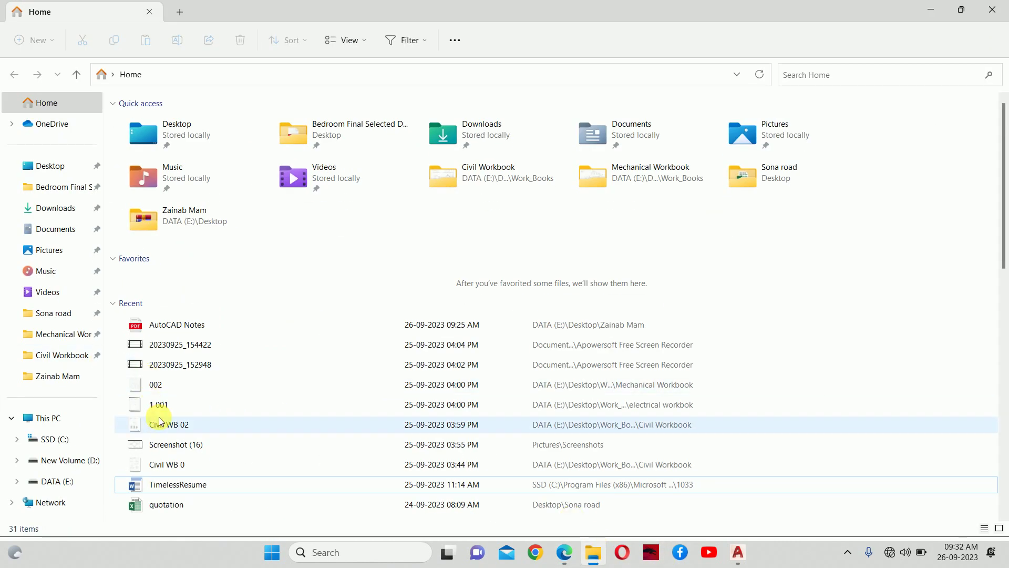
pyautogui.doubleClick(156, 424)
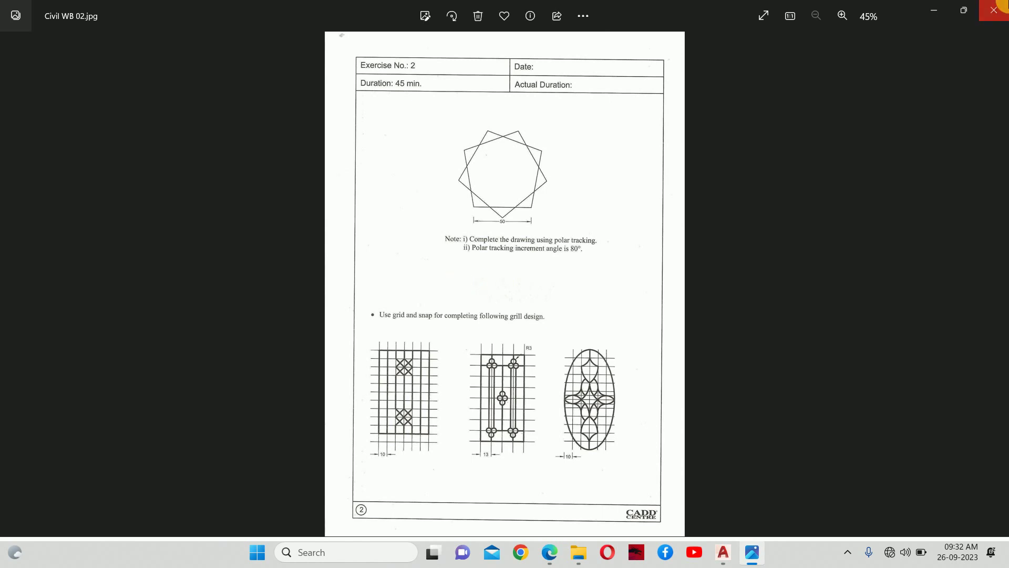
pyautogui.click(996, 8)
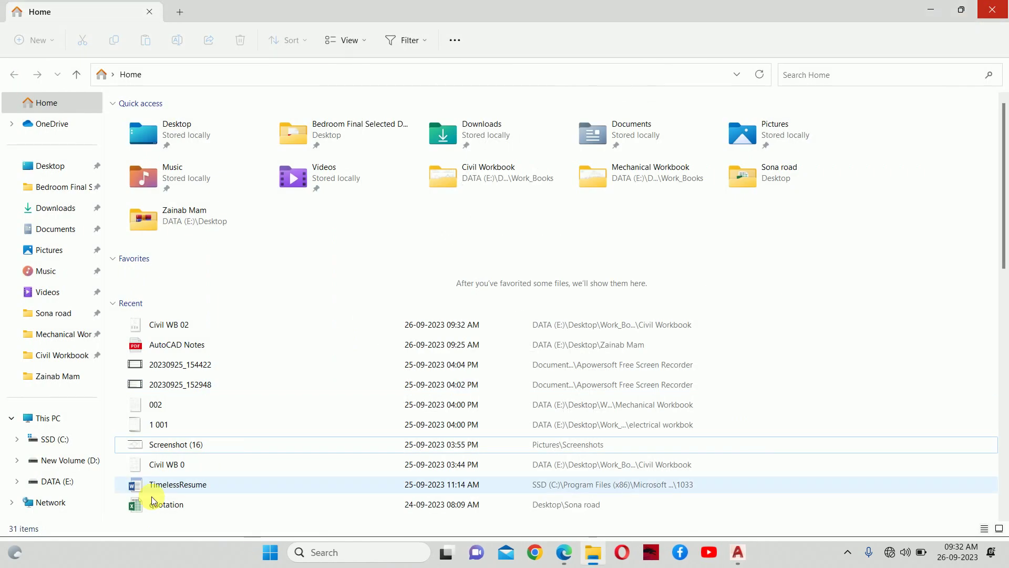
pyautogui.doubleClick(160, 465)
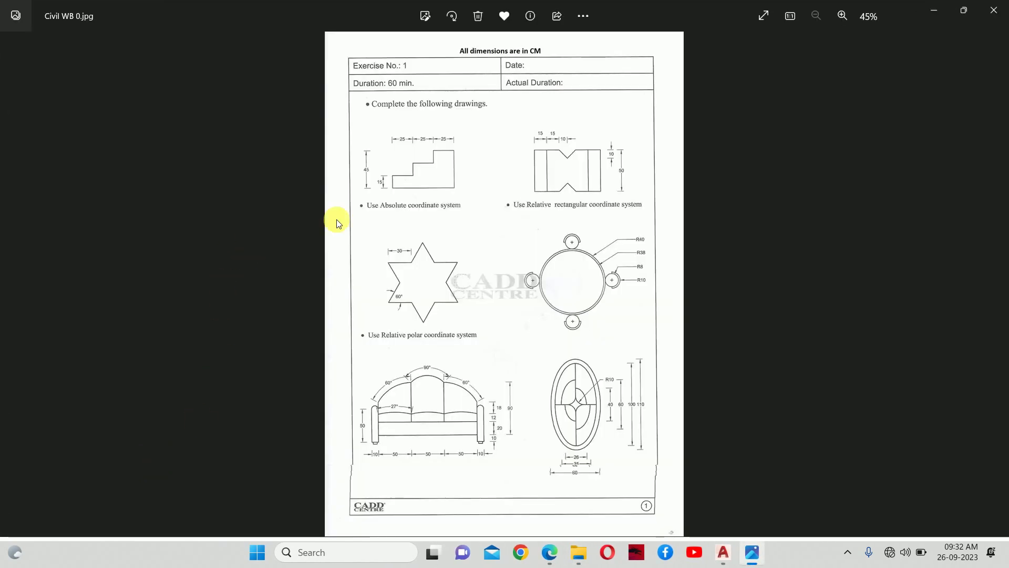
# Zoom into the star to review its 30-unit edges, 60° angle and polar note.
pyautogui.scroll(3, 336, 218)
pyautogui.scroll(2, 356, 309)
pyautogui.moveTo(254, 408); pyautogui.dragTo(316, 343)
pyautogui.scroll(2, 266, 333)
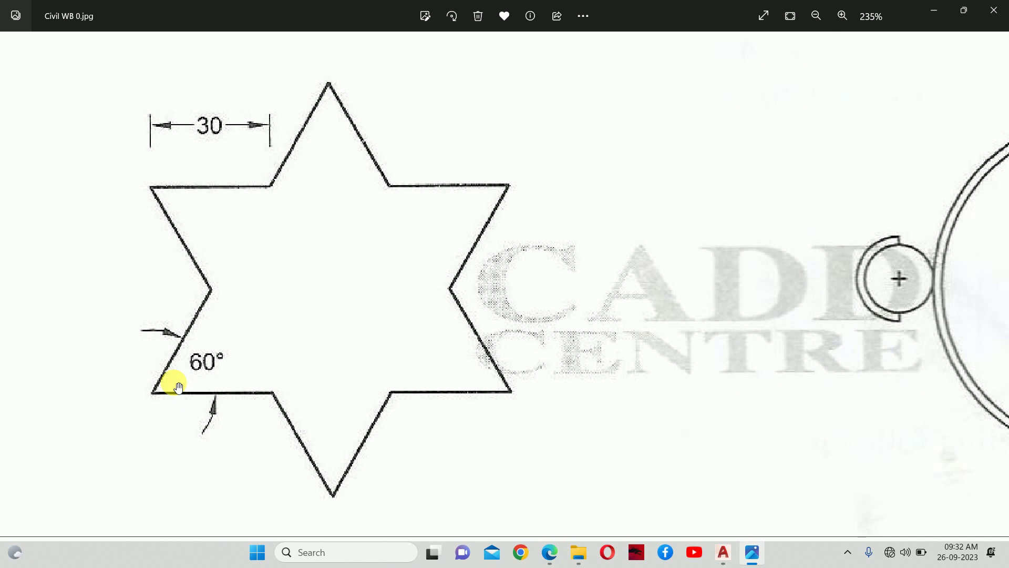
pyautogui.scroll(-1, 331, 298)
pyautogui.scroll(-3, 326, 356)
pyautogui.scroll(1, 225, 499)
pyautogui.scroll(4, 223, 522)
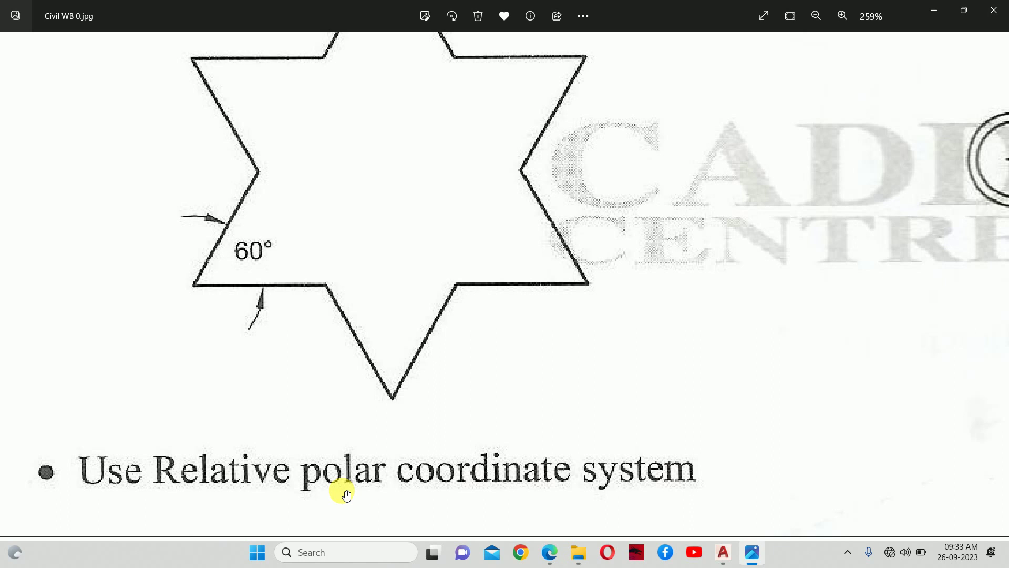
pyautogui.hotkey('alt', 'Tab')
pyautogui.hotkey('alt', 'Tab')
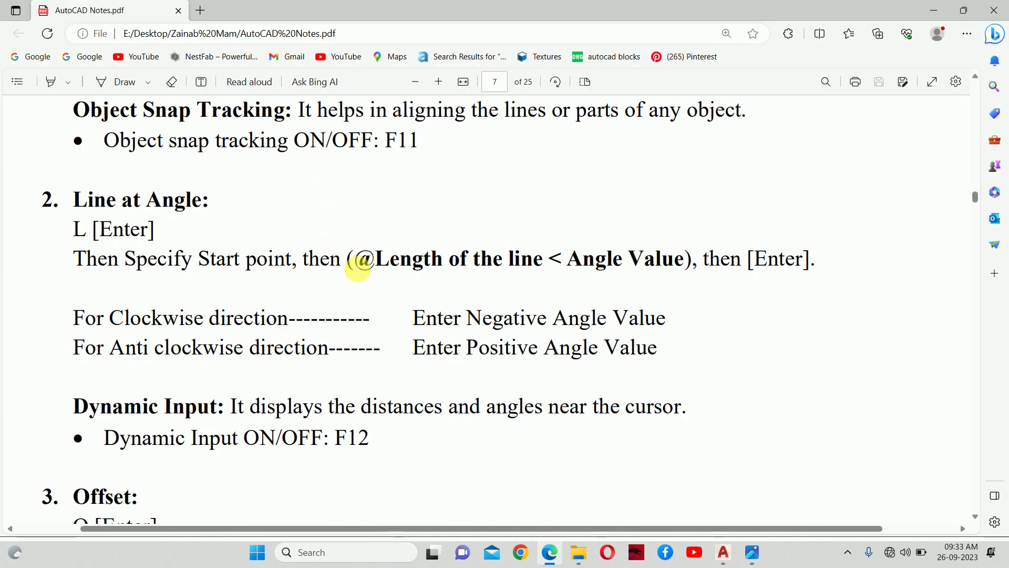
pyautogui.moveTo(347, 258); pyautogui.dragTo(540, 276)
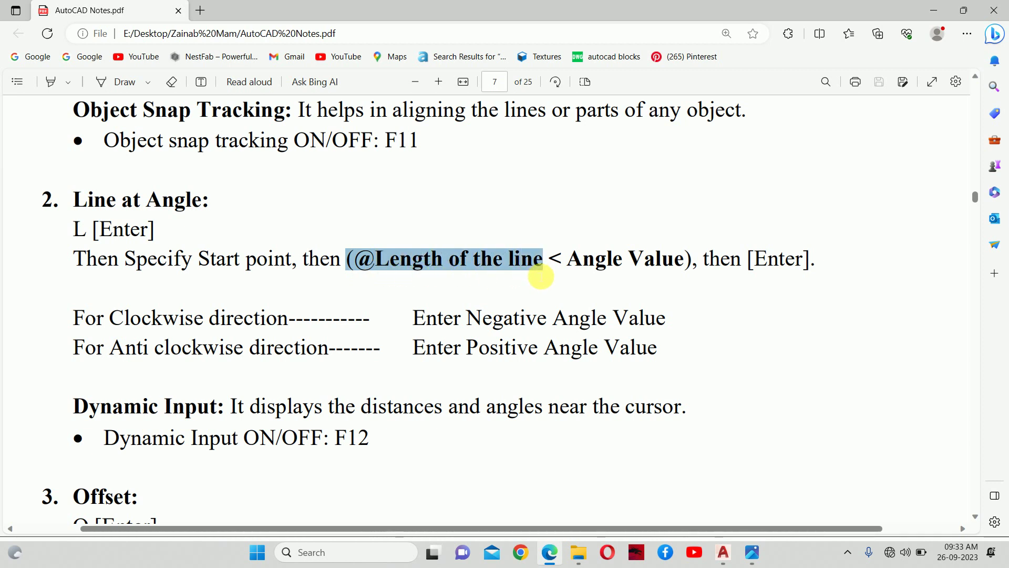
pyautogui.moveTo(540, 276)
pyautogui.mouseDown()
pyautogui.moveTo(568, 278)
pyautogui.moveTo(554, 269)
pyautogui.mouseUp()
pyautogui.moveTo(554, 268); pyautogui.dragTo(688, 277)
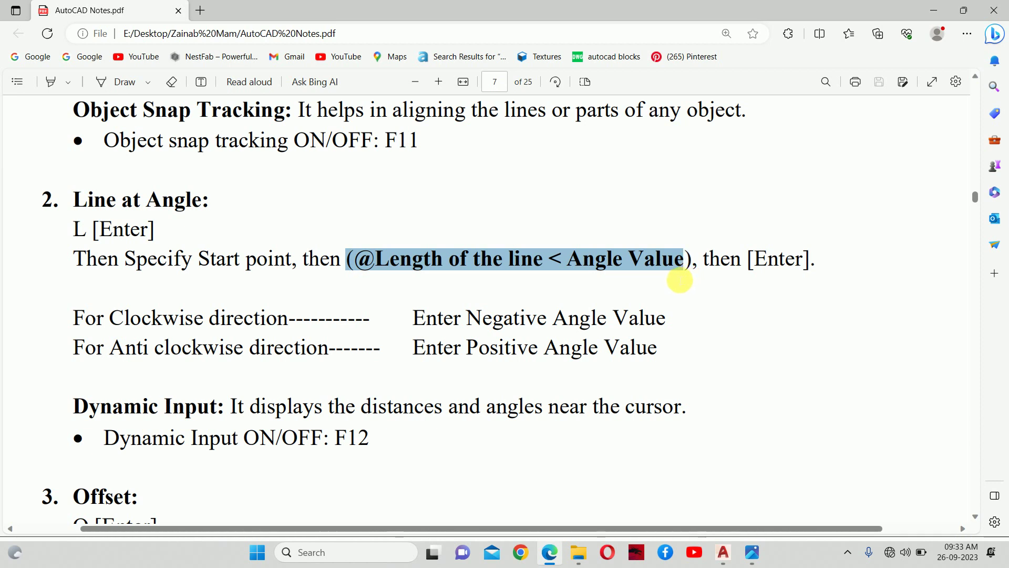
pyautogui.moveTo(688, 277); pyautogui.dragTo(677, 278)
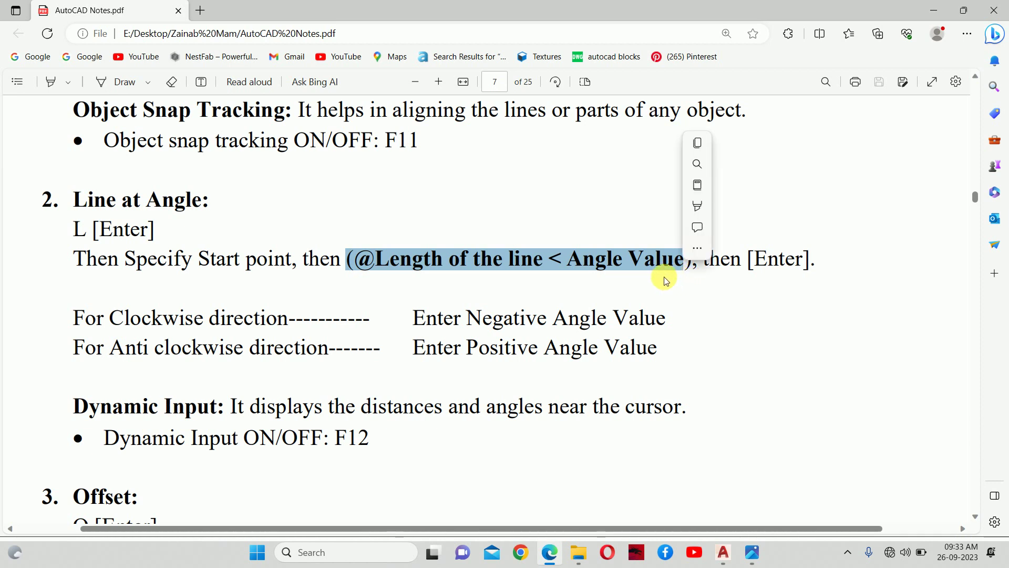
# Check the whole star drawing in Photos, then move on to AutoCAD.
pyautogui.hotkey('alt', 'Tab')
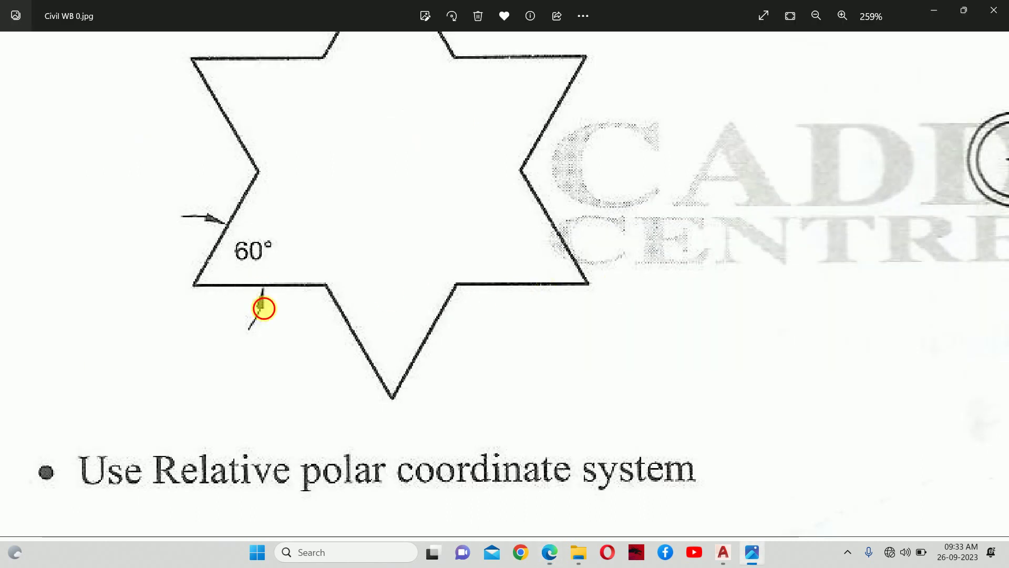
pyautogui.moveTo(261, 307); pyautogui.dragTo(321, 397)
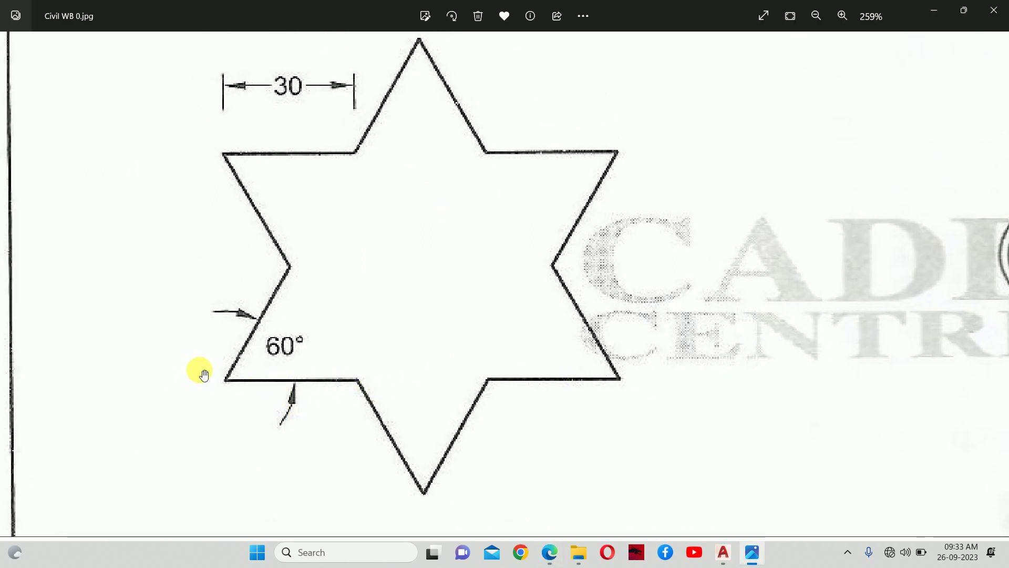
pyautogui.hotkey('alt', 'Tab')
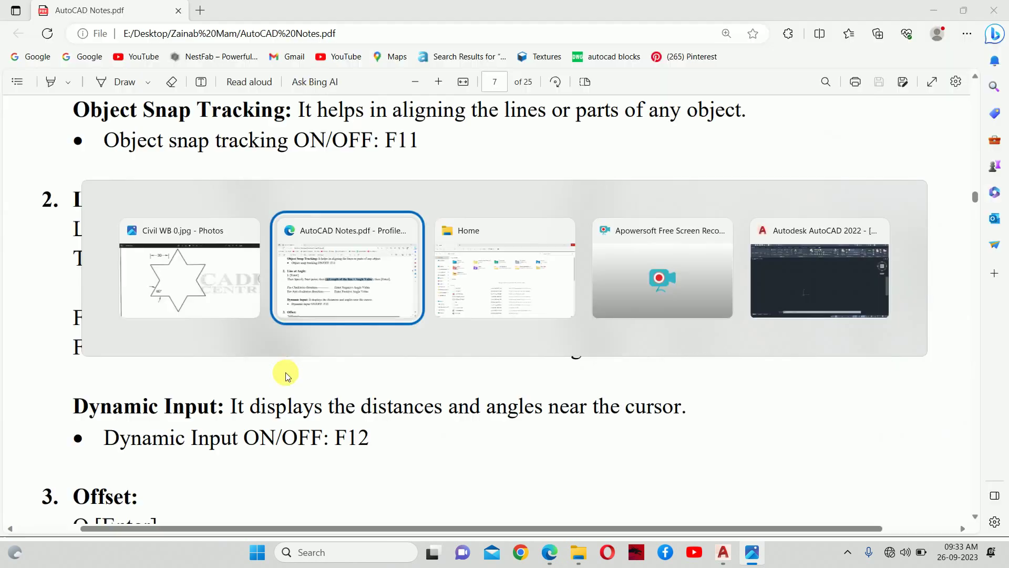
pyautogui.hotkey('alt', 'Tab')
pyautogui.hotkey('alt', 'Tab')
pyautogui.hotkey('alt', 'Tab')
pyautogui.hotkey('alt', 'Tab')
pyautogui.hotkey('alt', 'Tab')
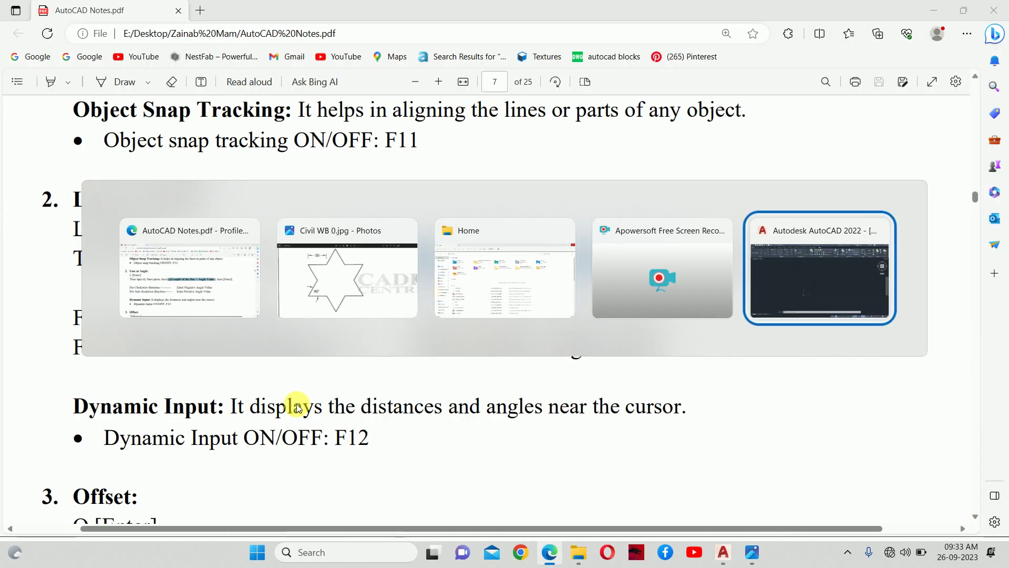
# Start a LINE and draw a 30-unit horizontal edge to the left with Ortho on.
pyautogui.write('l')
pyautogui.press('Return')
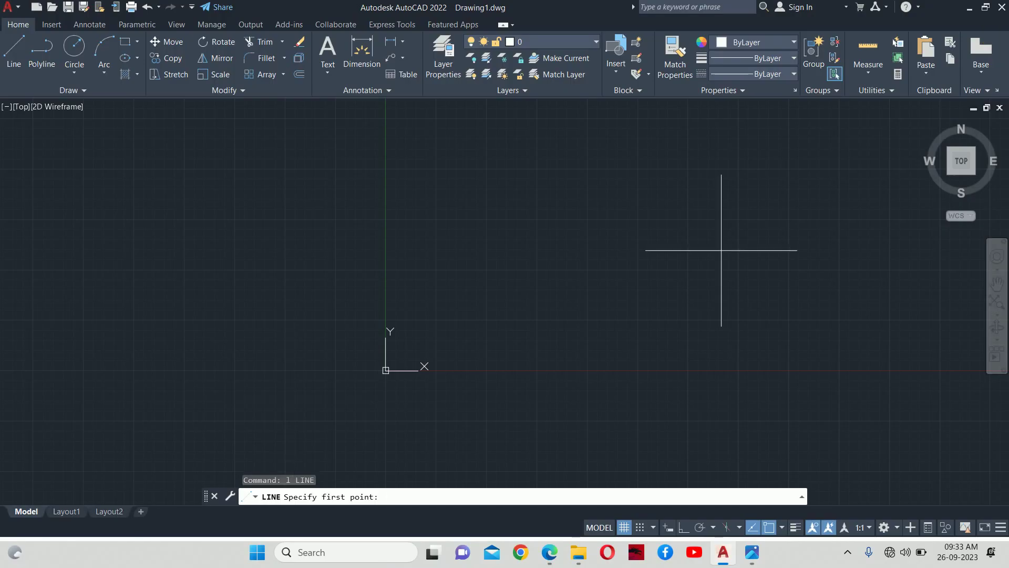
pyautogui.click(496, 323)
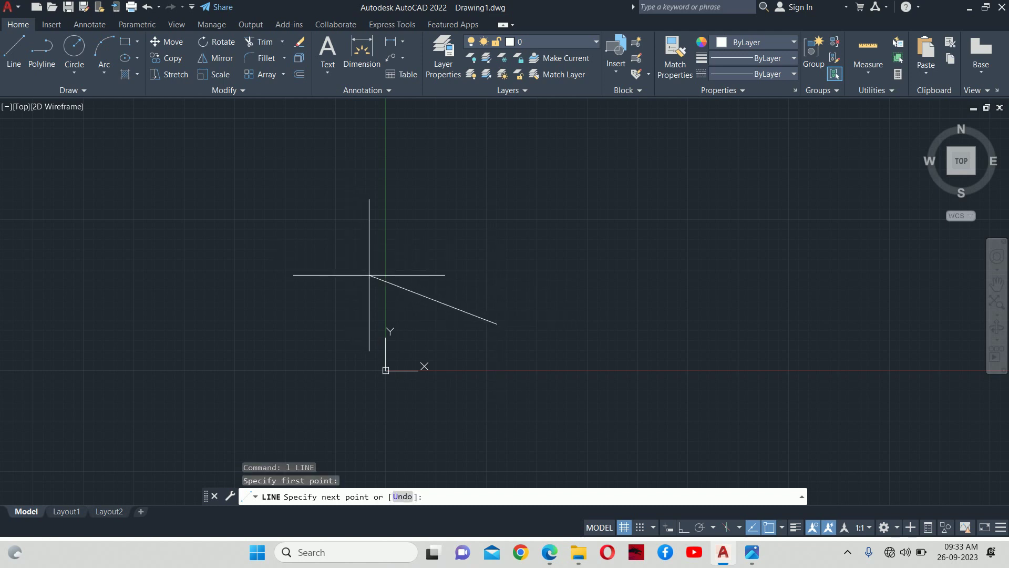
pyautogui.press('F8')
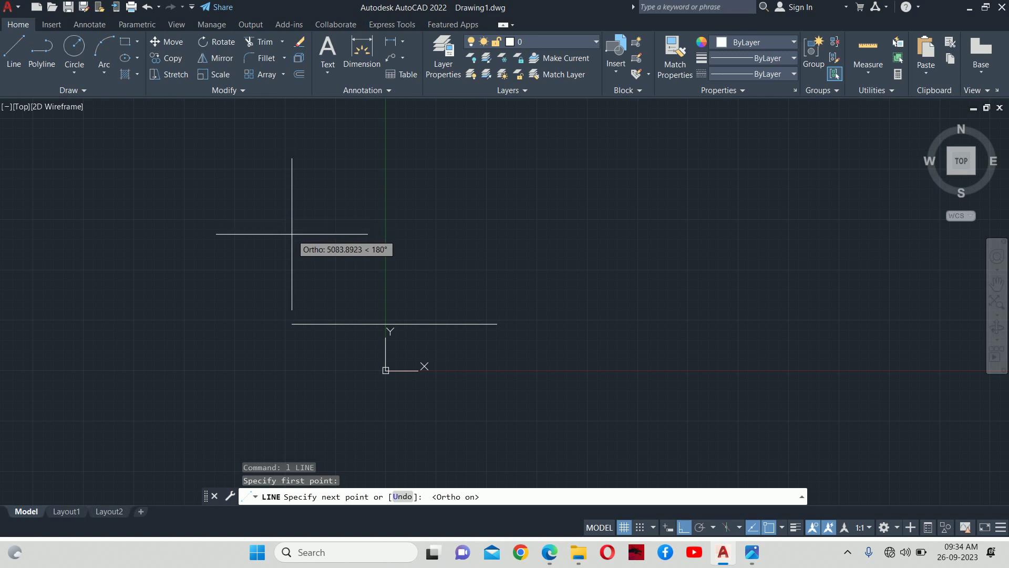
pyautogui.scroll(1, 578, 484)
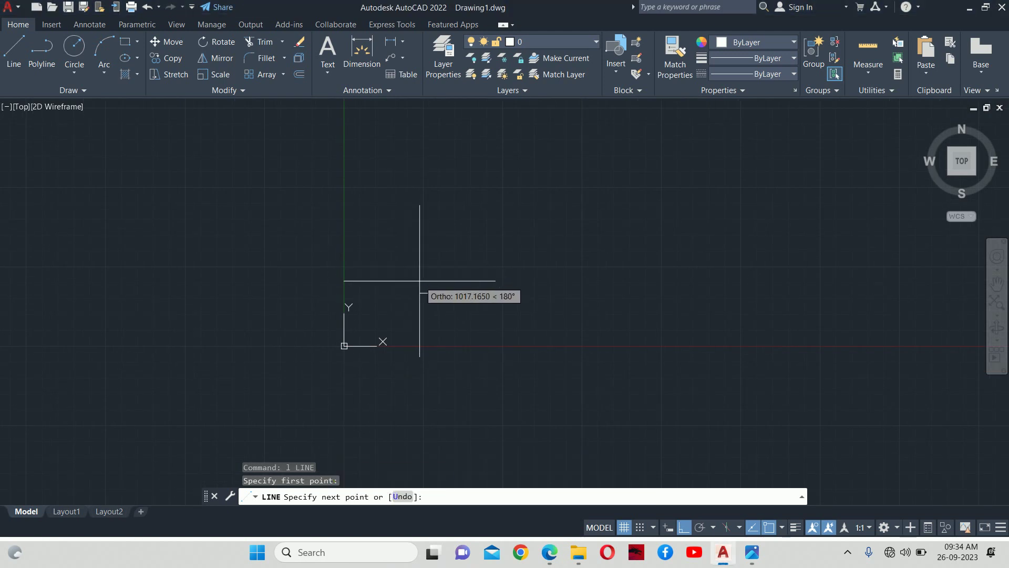
pyautogui.write('30')
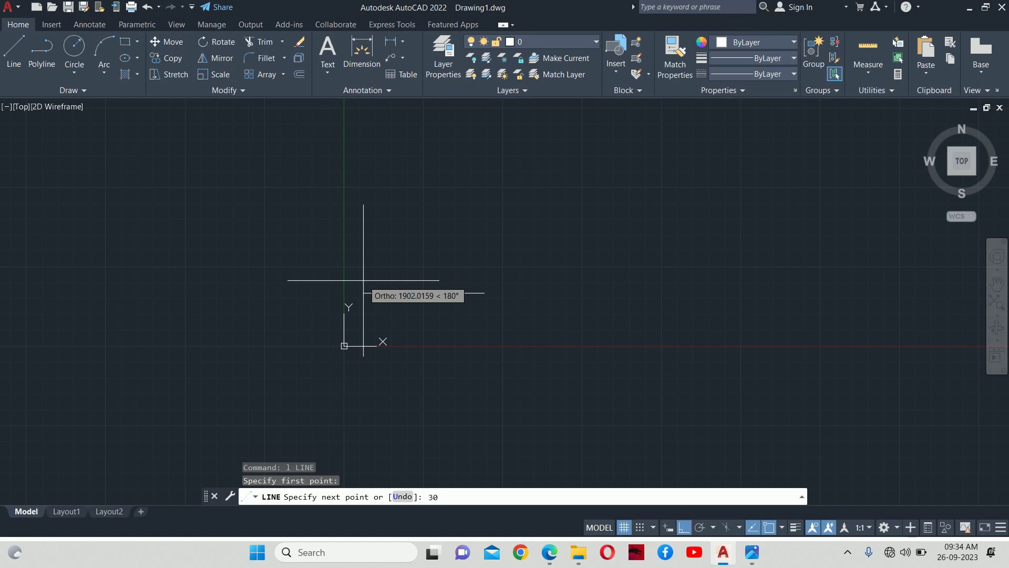
pyautogui.press('Return')
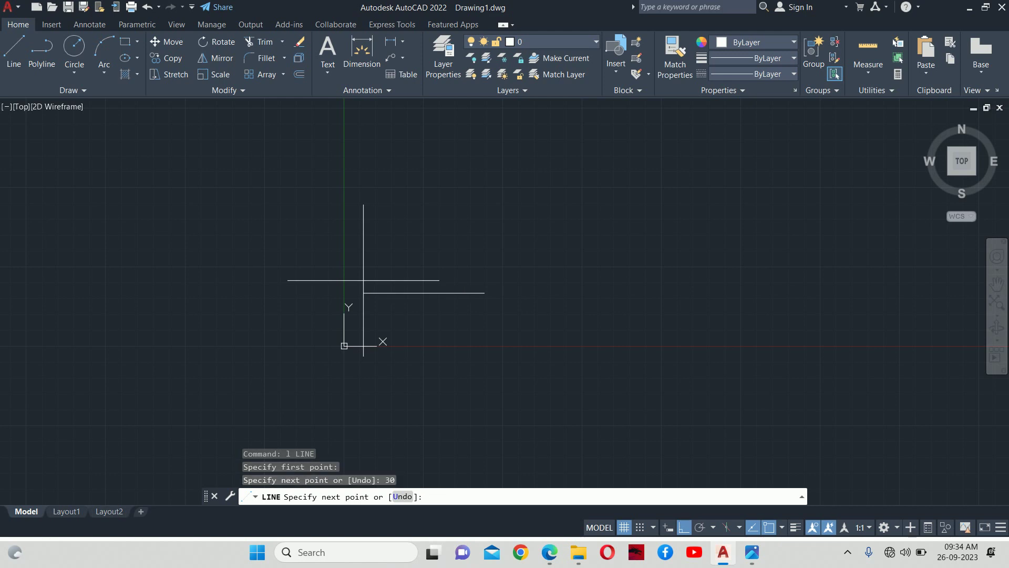
pyautogui.scroll(3, 522, 292)
pyautogui.scroll(2, 491, 292)
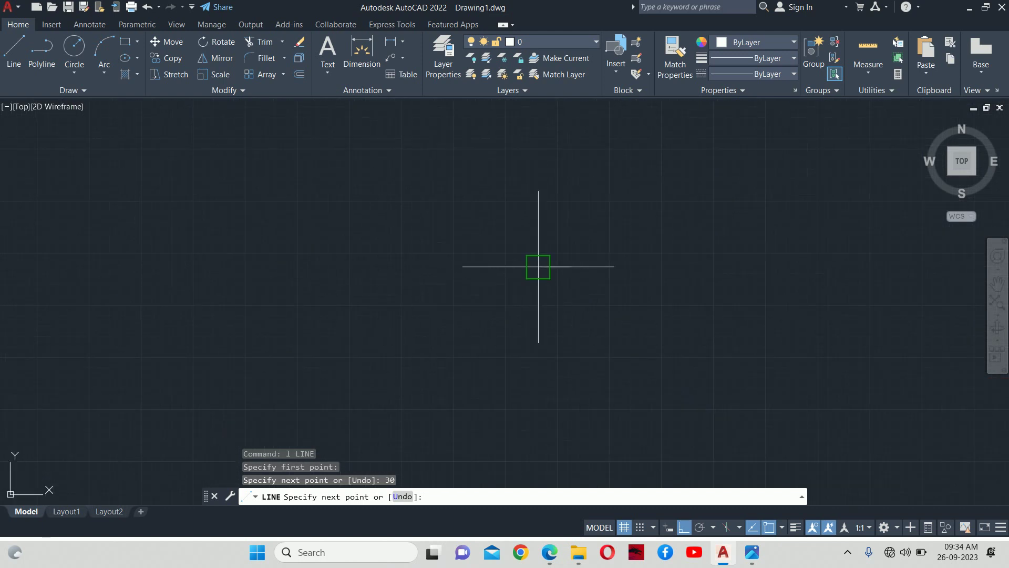
# Bring the 30-unit edge back into view and turn Ortho off.
pyautogui.scroll(-3, 541, 253)
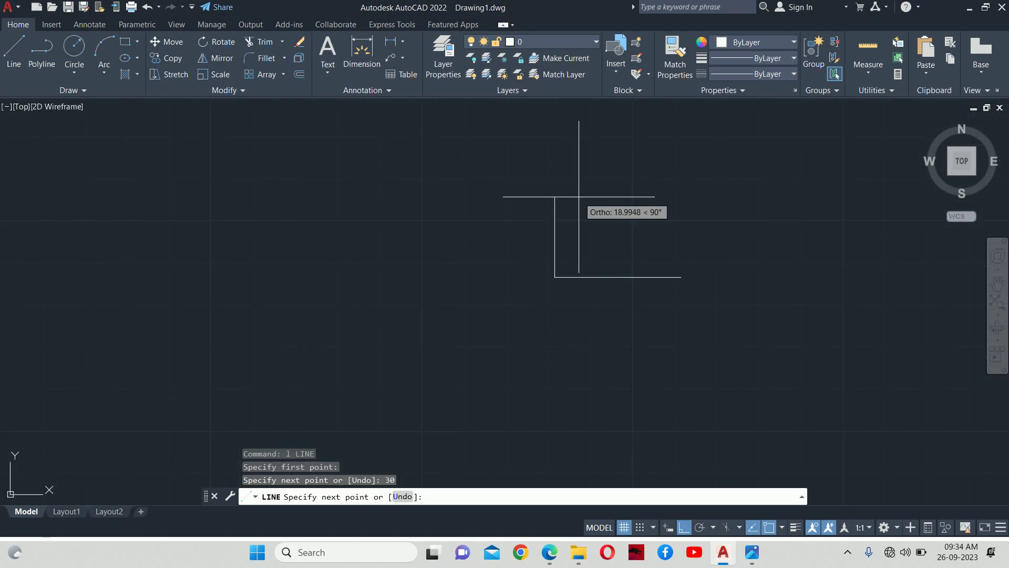
pyautogui.moveTo(578, 197); pyautogui.dragTo(585, 315, button='middle')
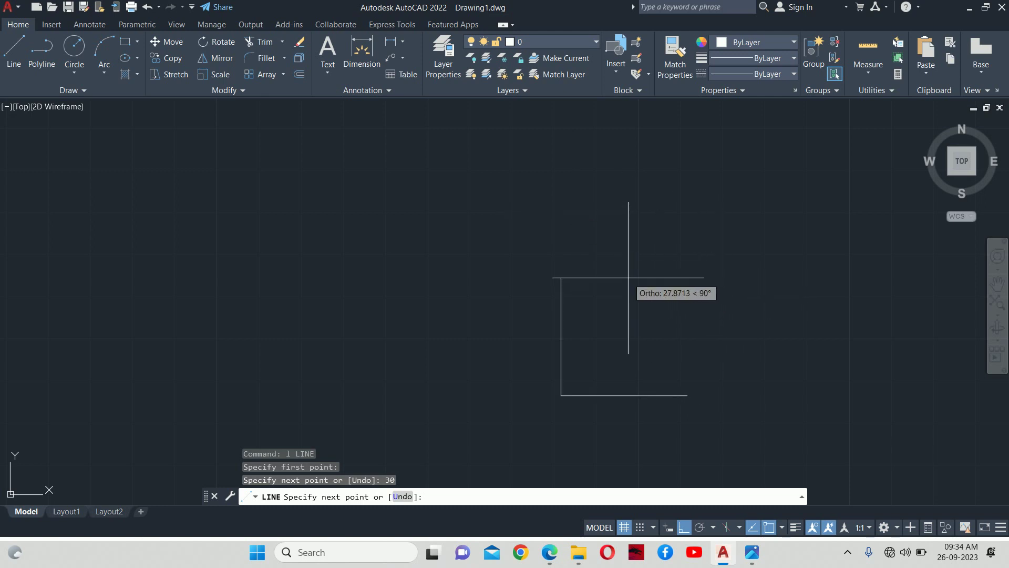
pyautogui.press('F8')
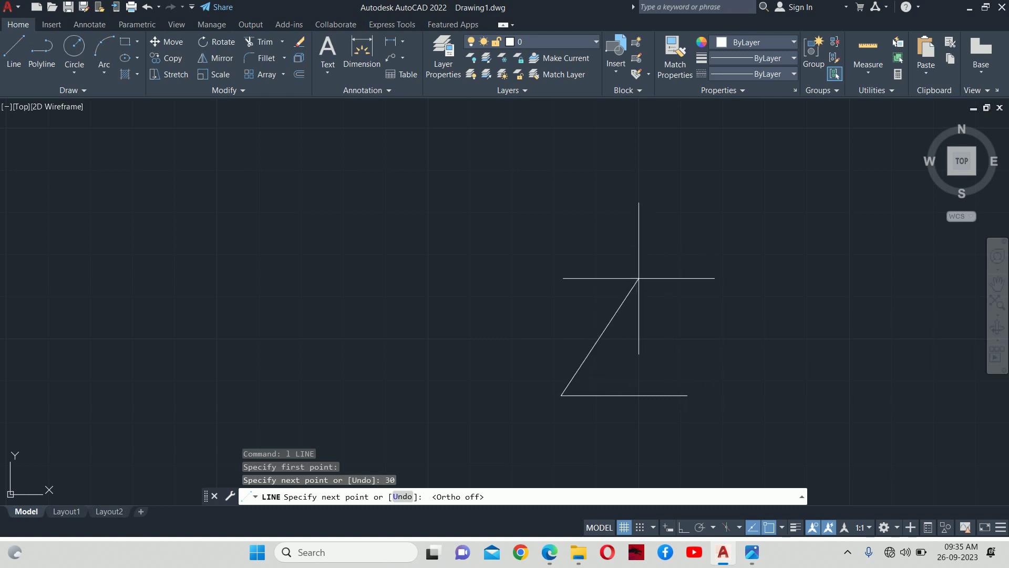
# Turn Ortho back on and switch to the star exercise in Photos.
pyautogui.press('F8')
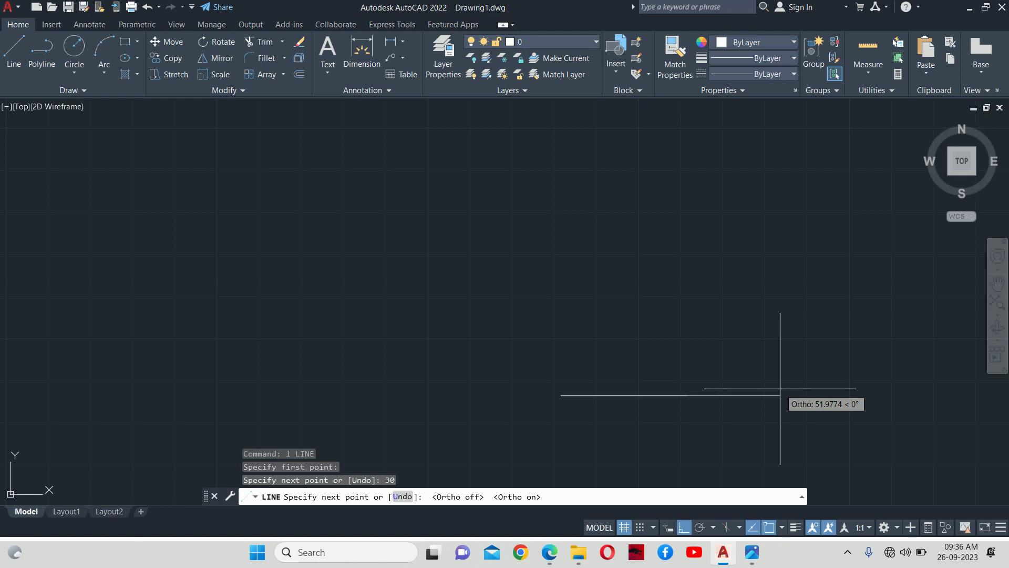
pyautogui.scroll(2, 780, 388)
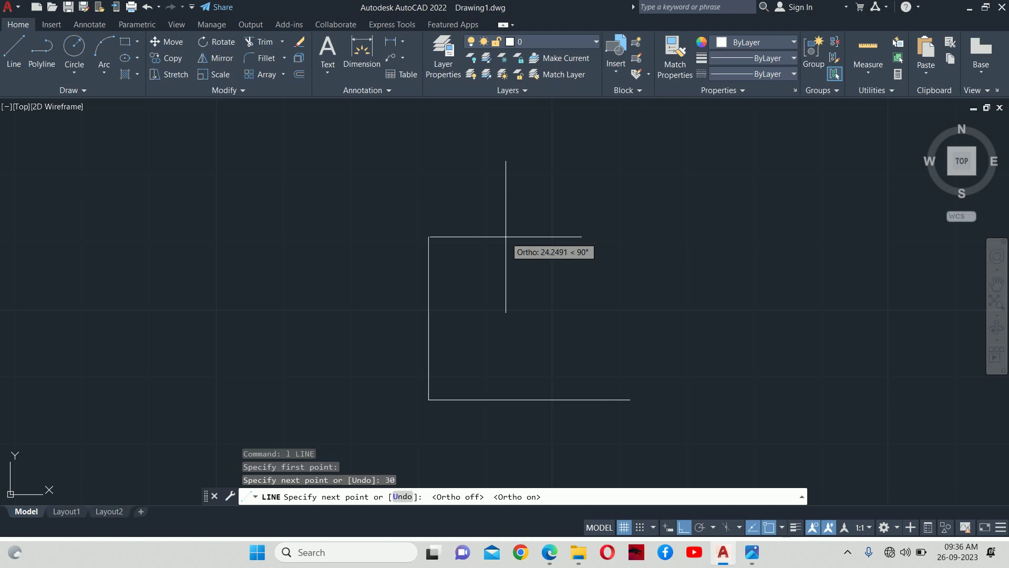
pyautogui.click(751, 552)
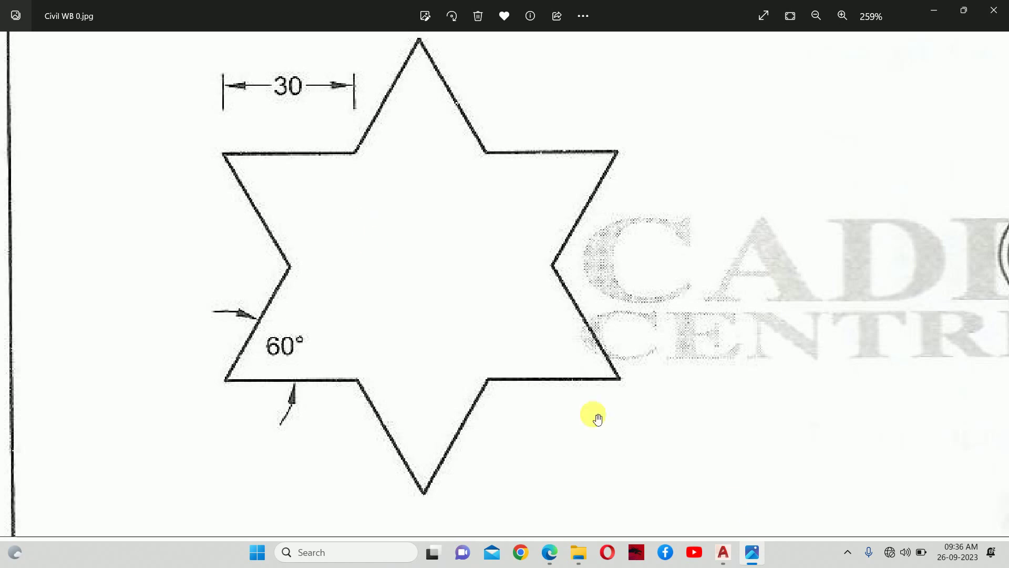
# Return to the AutoCAD drawing with the LINE command still awaiting the next point.
pyautogui.click(724, 551)
pyautogui.write('@30<60')
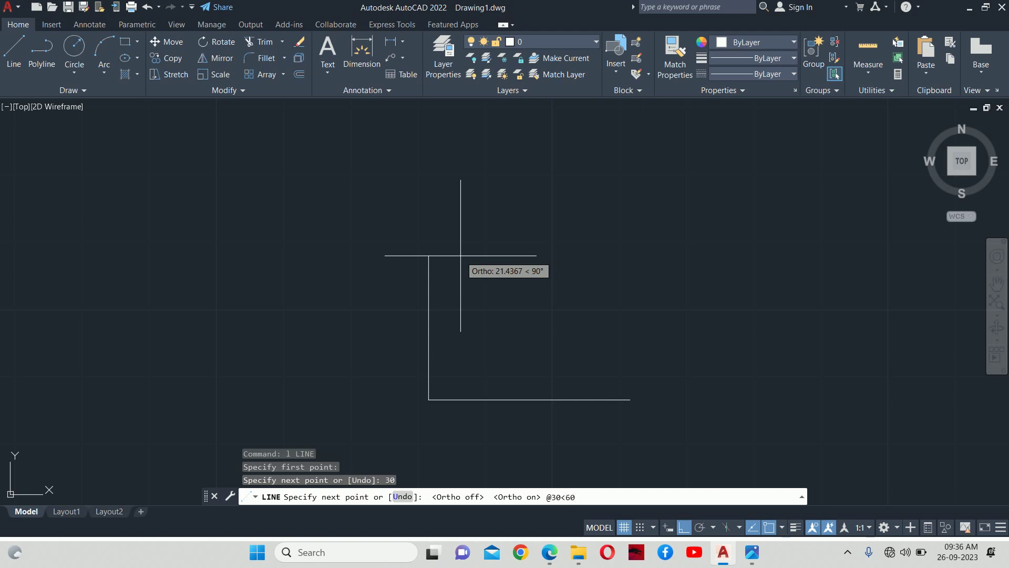
pyautogui.press('Return')
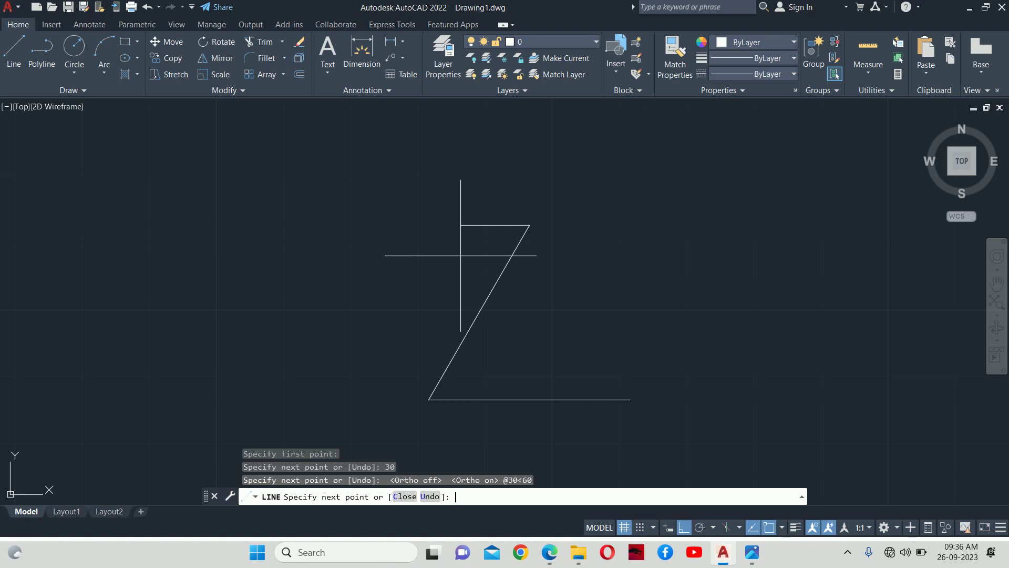
pyautogui.hotkey('alt', 'Tab')
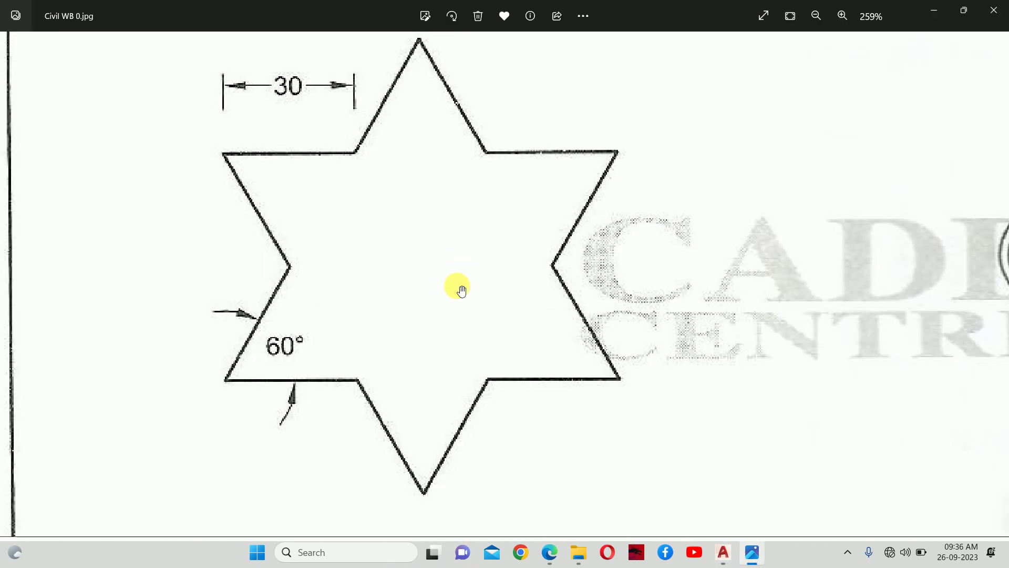
# Nudge the star image into view and launch Paint from Start search.
pyautogui.moveTo(457, 289); pyautogui.dragTo(454, 311)
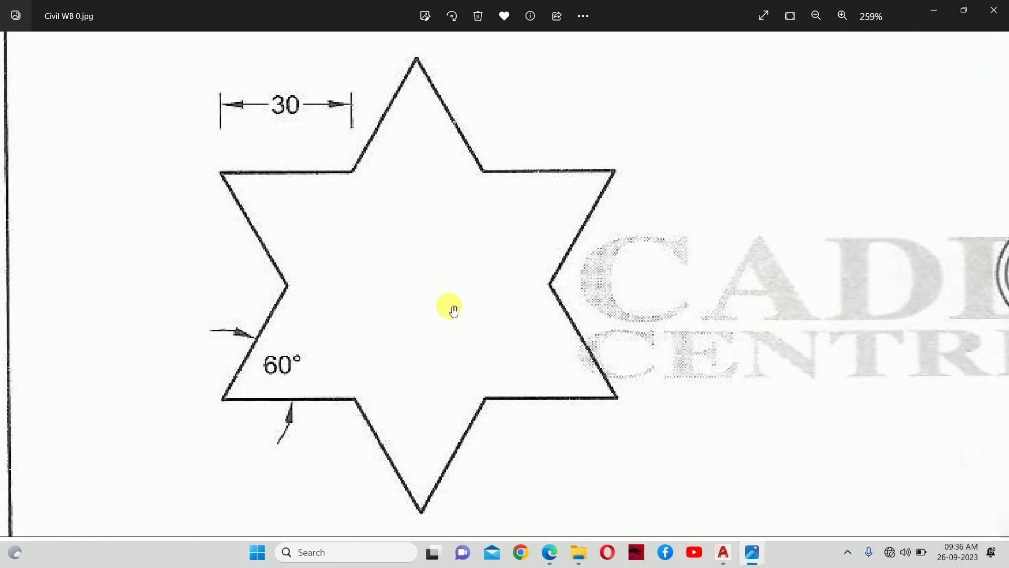
pyautogui.press('super')
pyautogui.write('paint')
pyautogui.press('Return')
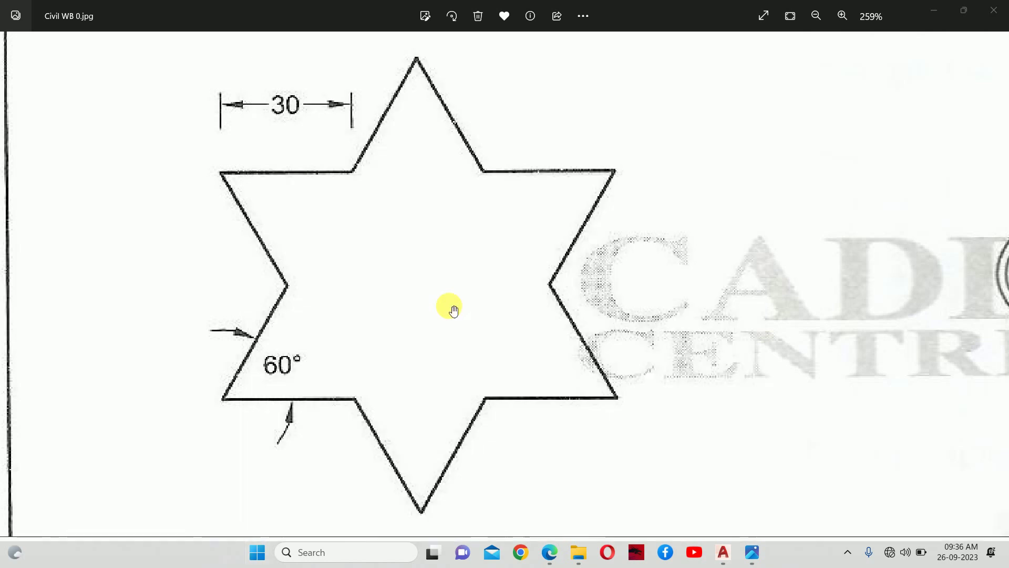
# Paste the star into Paint and mark its lower-left vertex with a dark-red pencil dot.
pyautogui.hotkey('ctrl', 'v')
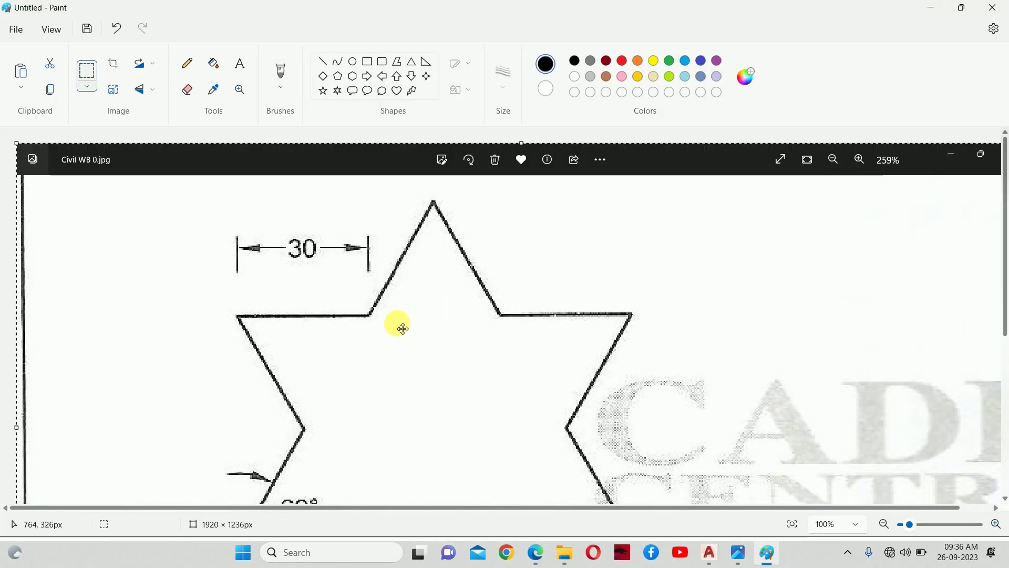
pyautogui.scroll(-3, 369, 277)
pyautogui.scroll(-1, 369, 277)
pyautogui.click(194, 69)
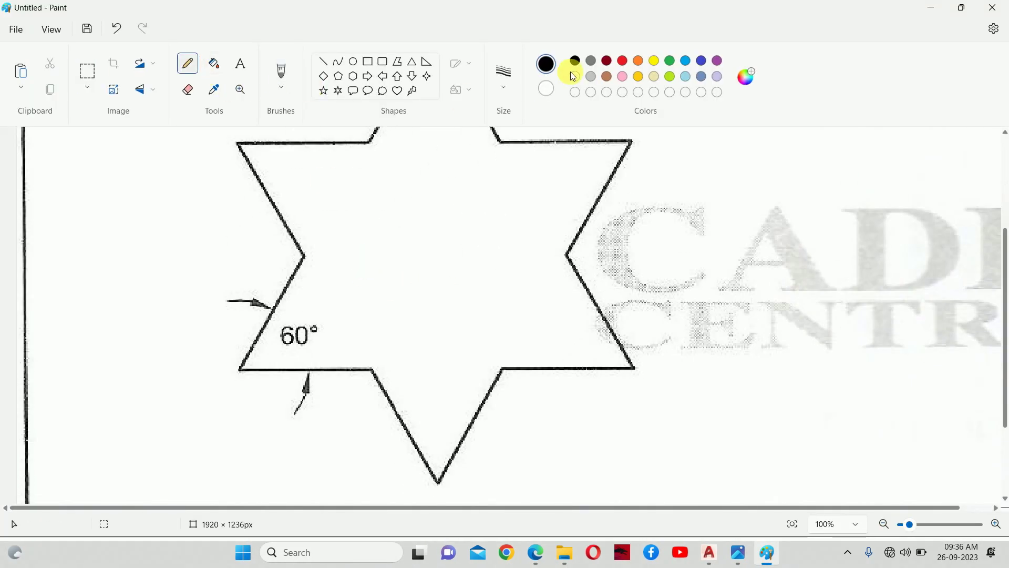
pyautogui.click(607, 60)
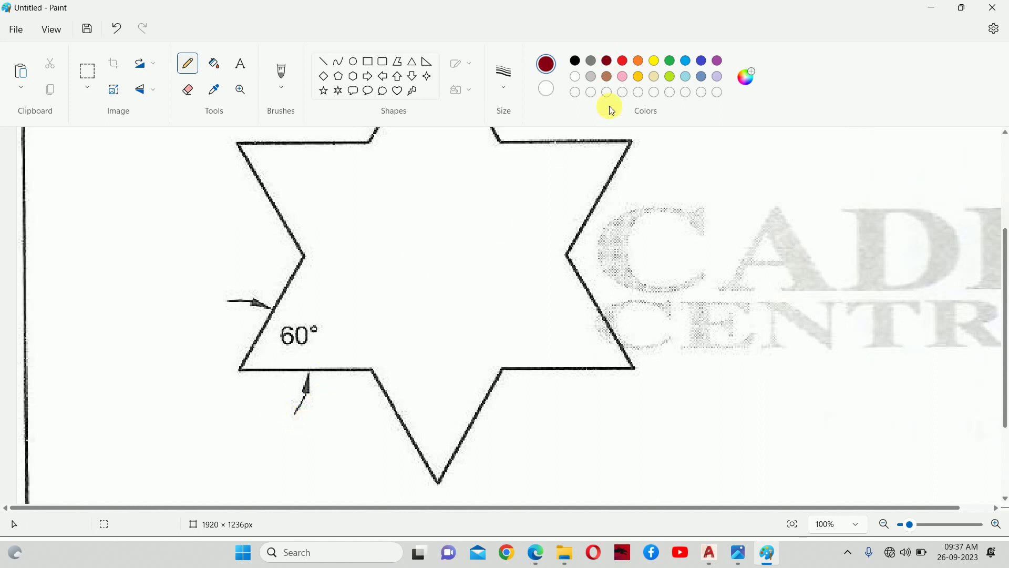
pyautogui.keyDown('ctrl'); pyautogui.scroll(3, 227, 401); pyautogui.keyUp('ctrl')
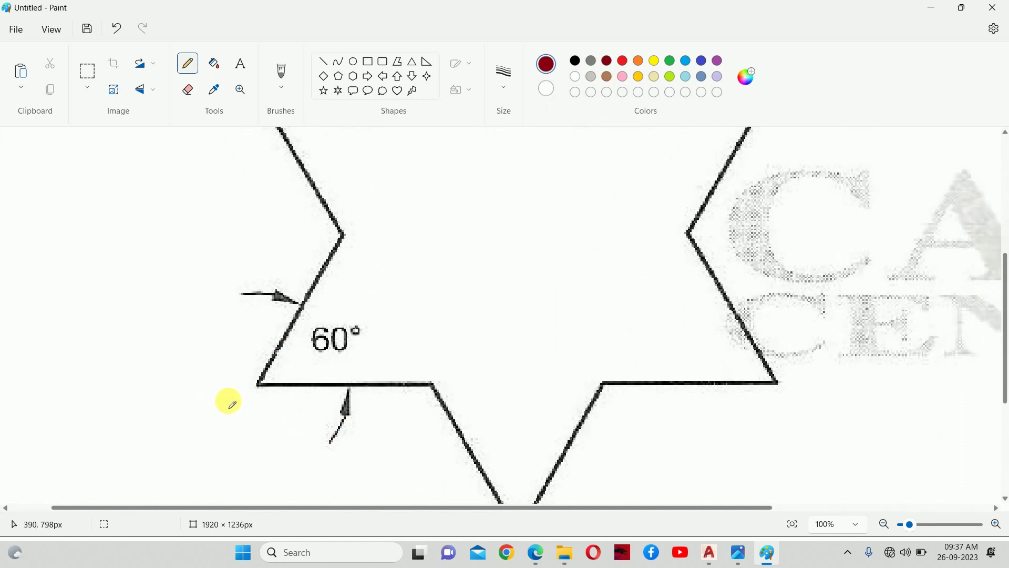
pyautogui.click(269, 396)
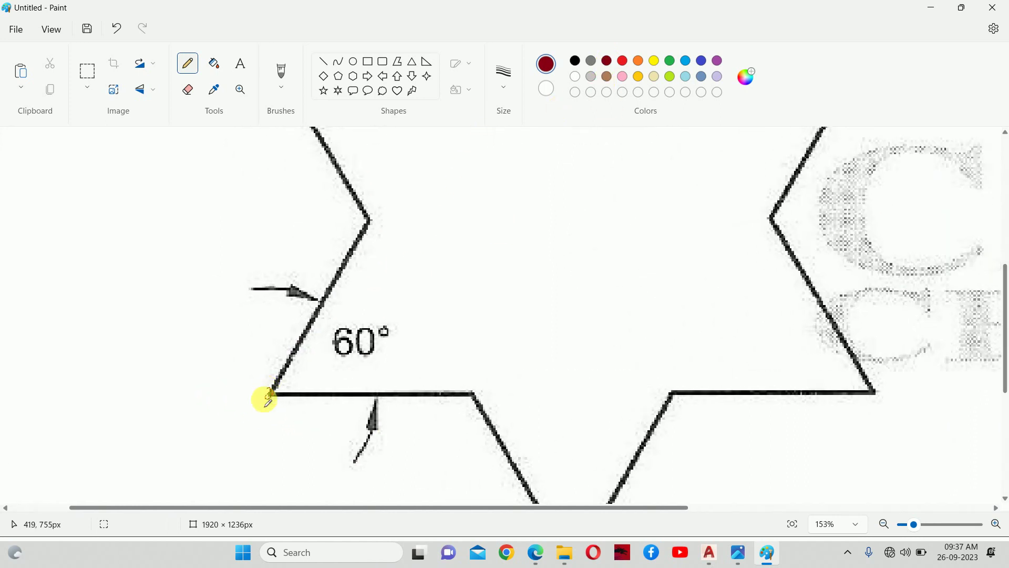
# Thicken the dot at 4px, sketch 90° and 0° direction arrows and an arc, then undo them.
pyautogui.click(505, 74)
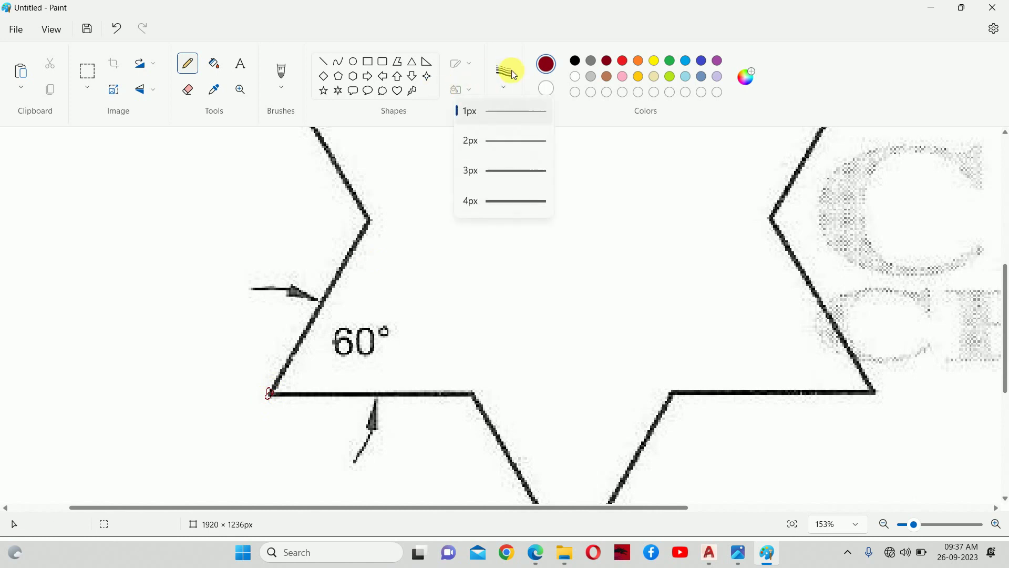
pyautogui.click(490, 200)
pyautogui.moveTo(267, 394); pyautogui.dragTo(269, 403)
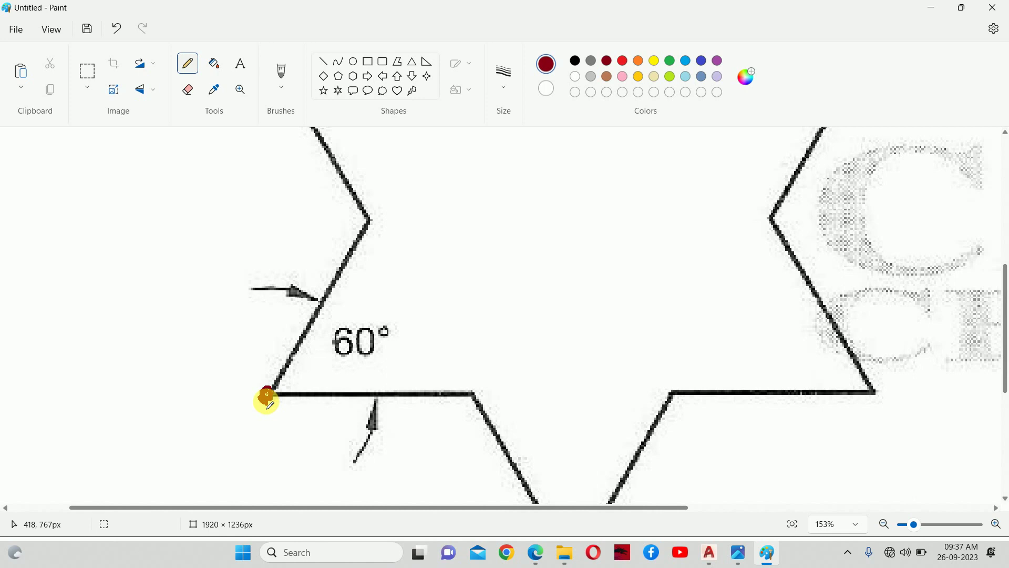
pyautogui.moveTo(267, 397)
pyautogui.mouseDown()
pyautogui.moveTo(267, 256)
pyautogui.moveTo(252, 272)
pyautogui.moveTo(278, 271)
pyautogui.mouseUp()
pyautogui.moveTo(258, 220)
pyautogui.mouseDown()
pyautogui.moveTo(242, 253)
pyautogui.moveTo(277, 225)
pyautogui.mouseUp()
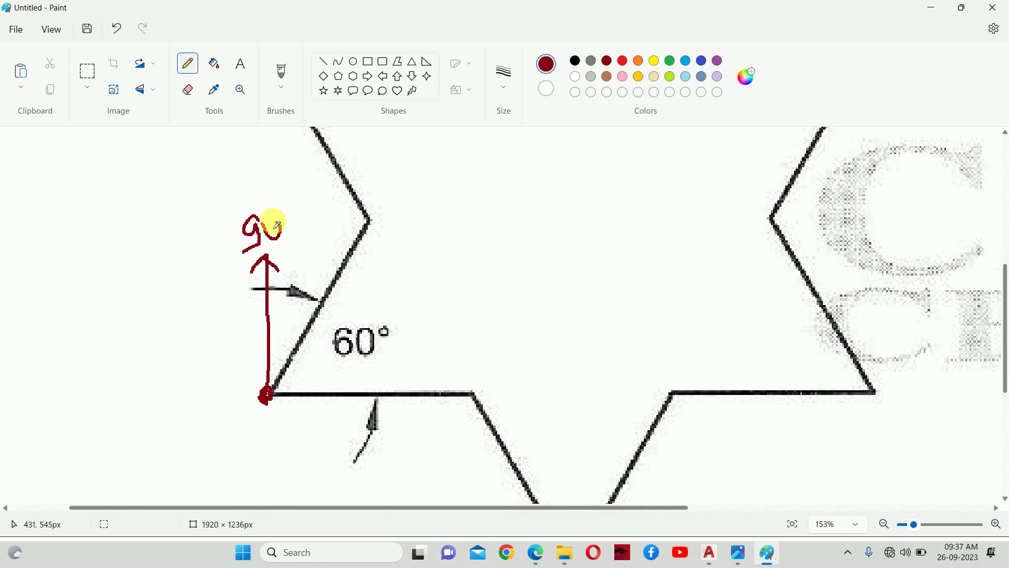
pyautogui.moveTo(418, 380)
pyautogui.mouseDown()
pyautogui.moveTo(433, 392)
pyautogui.moveTo(423, 406)
pyautogui.mouseUp()
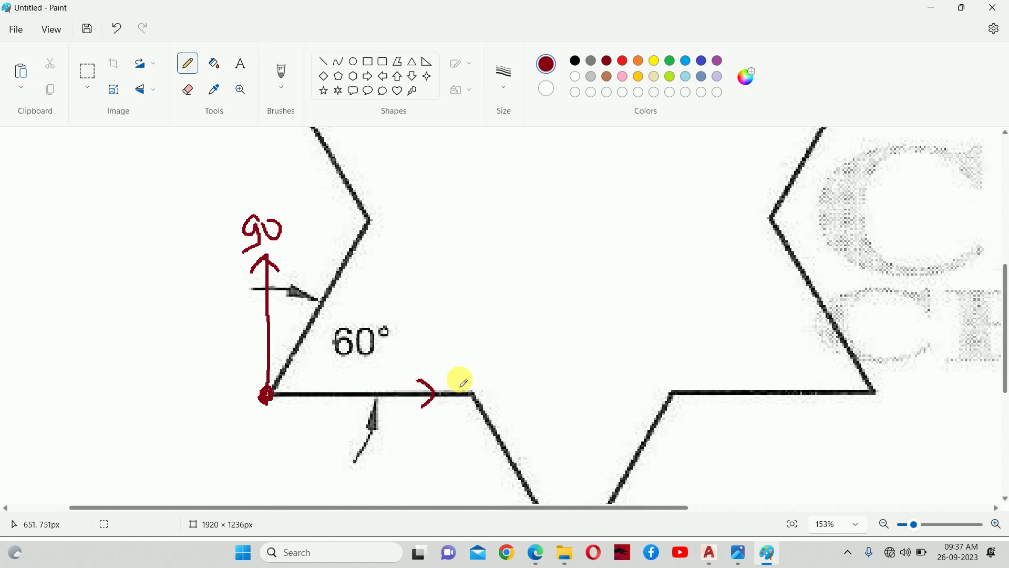
pyautogui.moveTo(461, 367); pyautogui.dragTo(458, 368)
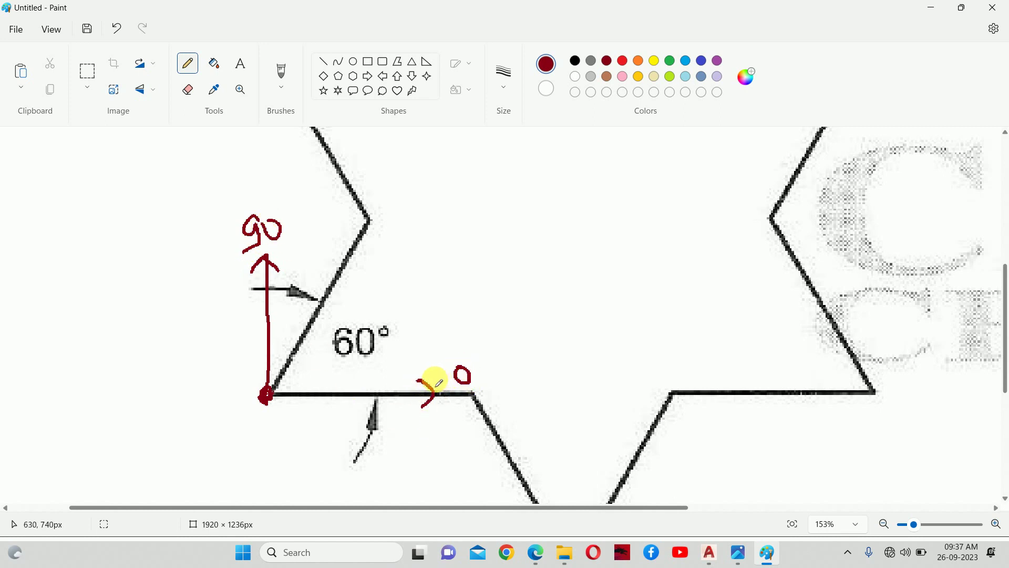
pyautogui.moveTo(297, 356); pyautogui.dragTo(316, 394)
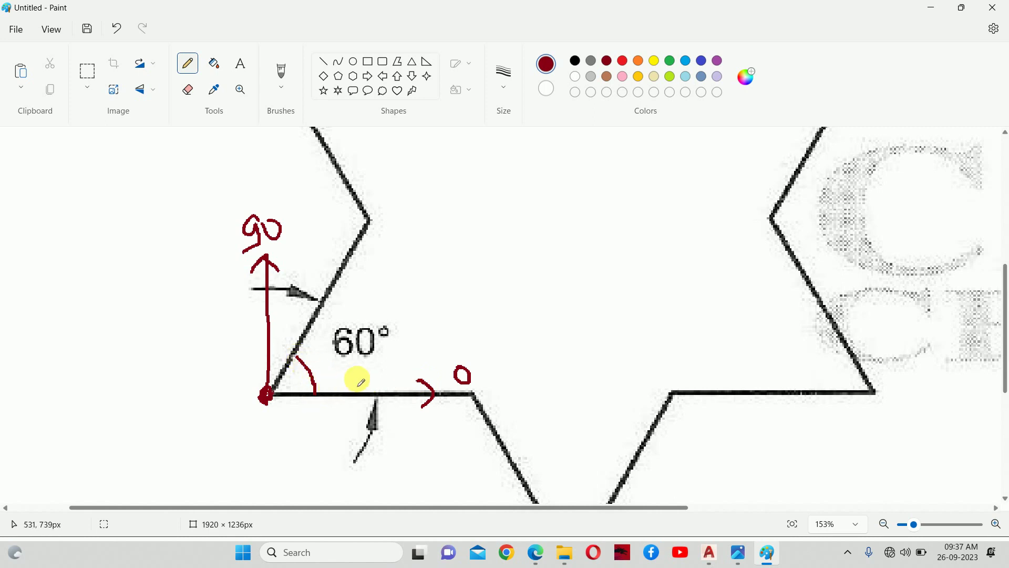
pyautogui.hotkey('ctrl', 'z')
pyautogui.hotkey('ctrl', 'z')
pyautogui.hotkey('ctrl', 'z')
pyautogui.hotkey('ctrl', 'z')
pyautogui.hotkey('ctrl', 'z')
pyautogui.hotkey('ctrl', 'z')
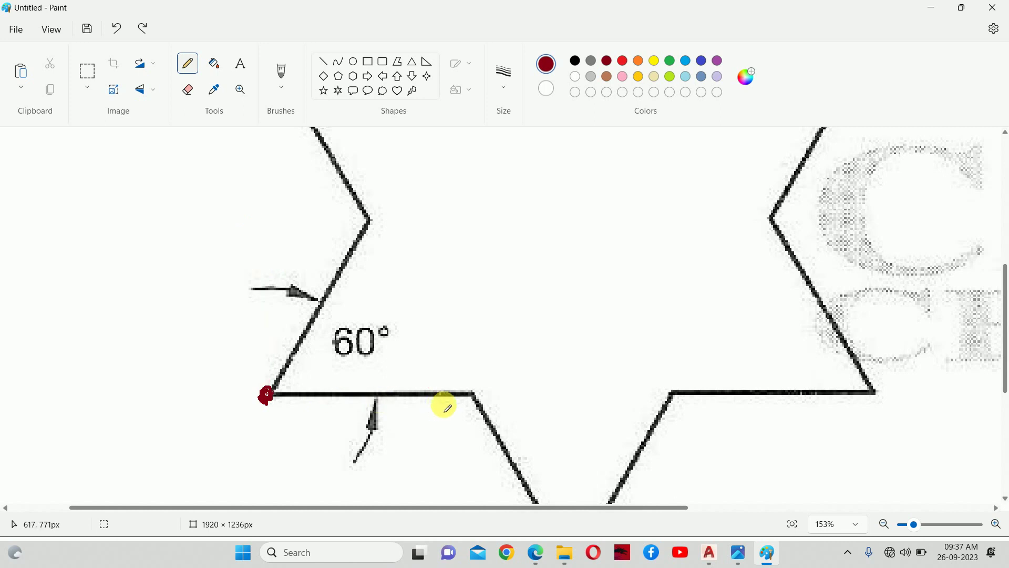
# Mark the star's left inner vertex with a red dot in Paint.
pyautogui.scroll(3, 372, 271)
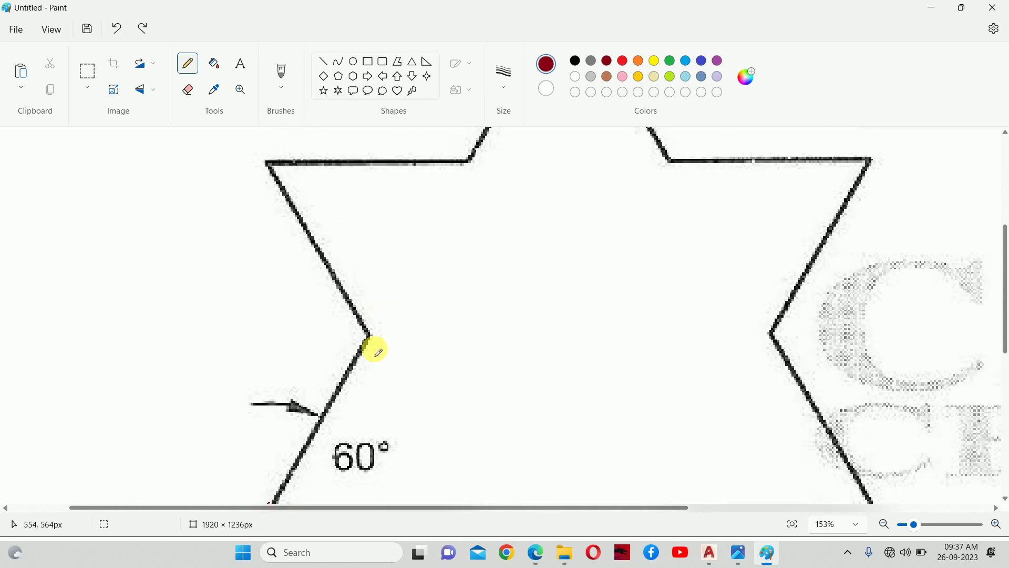
pyautogui.moveTo(367, 335); pyautogui.dragTo(367, 339)
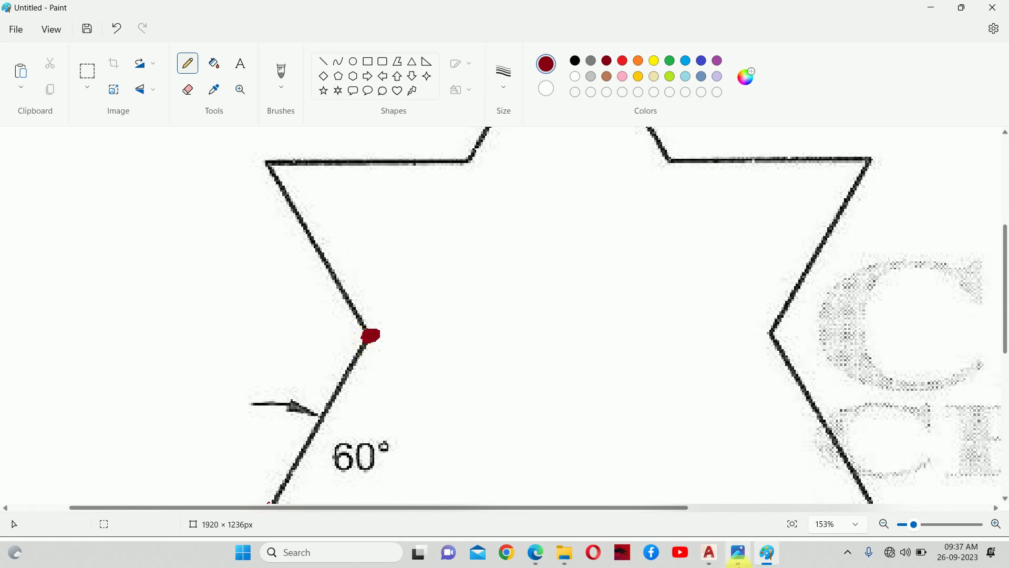
pyautogui.click(708, 551)
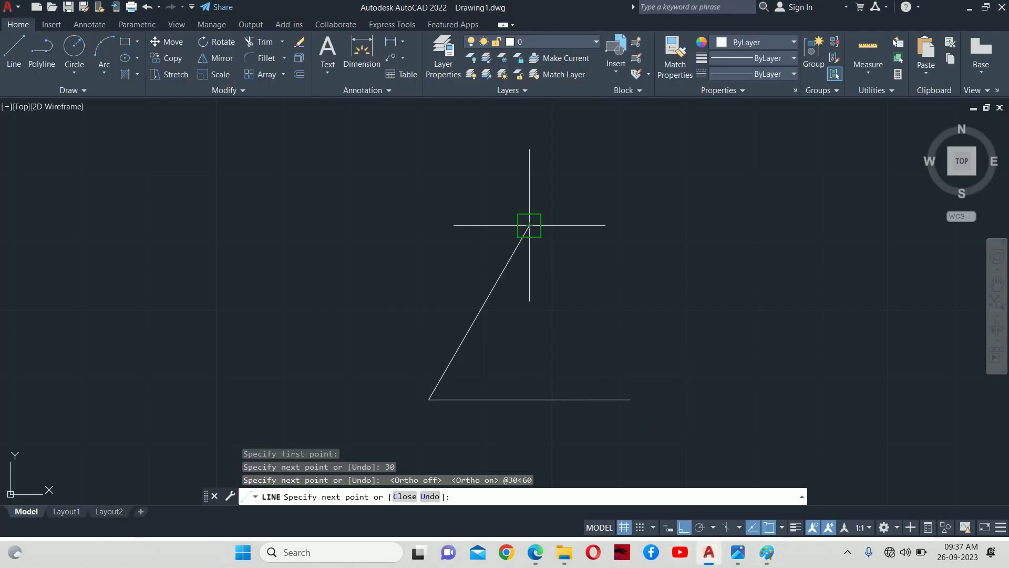
pyautogui.hotkey('alt', 'Tab')
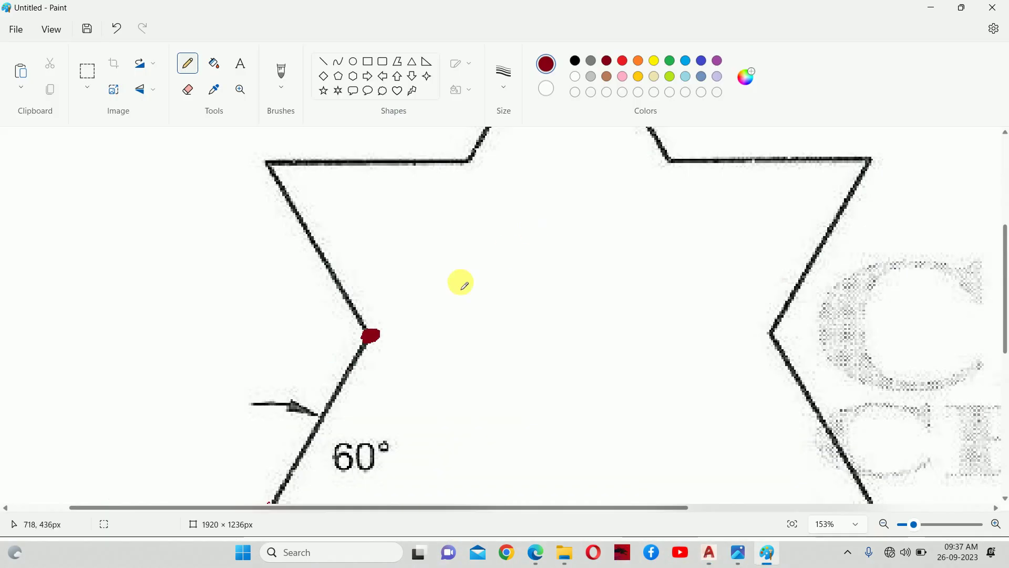
# Draw red 0° and 90° arrows, a right-angle mark and a diagonal toward the upper corner.
pyautogui.moveTo(392, 334)
pyautogui.mouseDown()
pyautogui.moveTo(546, 334)
pyautogui.moveTo(537, 345)
pyautogui.moveTo(578, 324)
pyautogui.moveTo(581, 301)
pyautogui.moveTo(573, 310)
pyautogui.mouseUp()
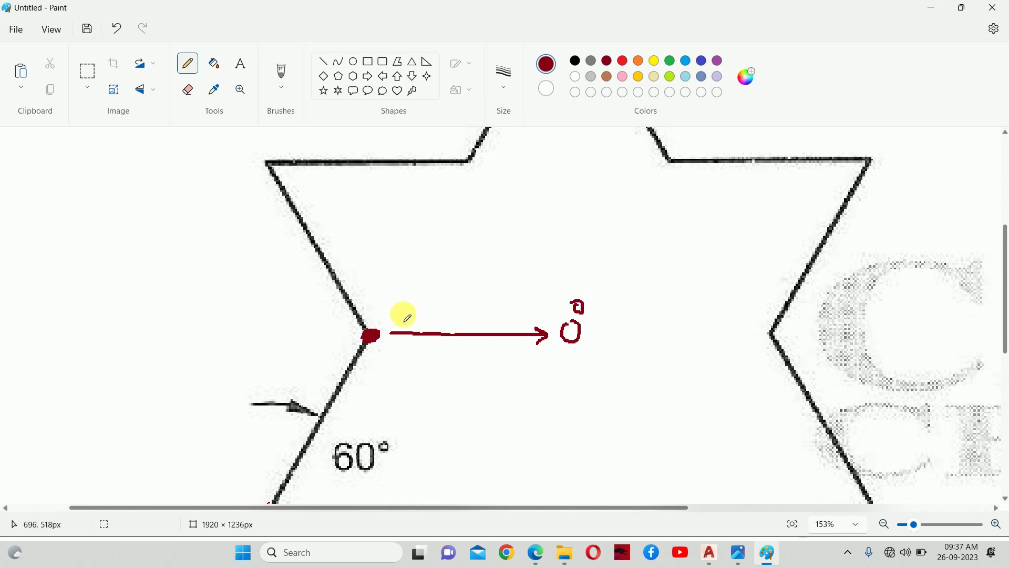
pyautogui.moveTo(372, 328)
pyautogui.mouseDown()
pyautogui.moveTo(378, 203)
pyautogui.moveTo(361, 216)
pyautogui.moveTo(374, 205)
pyautogui.moveTo(387, 216)
pyautogui.moveTo(397, 196)
pyautogui.moveTo(396, 231)
pyautogui.moveTo(425, 213)
pyautogui.moveTo(413, 208)
pyautogui.moveTo(420, 189)
pyautogui.mouseUp()
pyautogui.moveTo(353, 308)
pyautogui.mouseDown()
pyautogui.moveTo(368, 300)
pyautogui.moveTo(413, 342)
pyautogui.mouseUp()
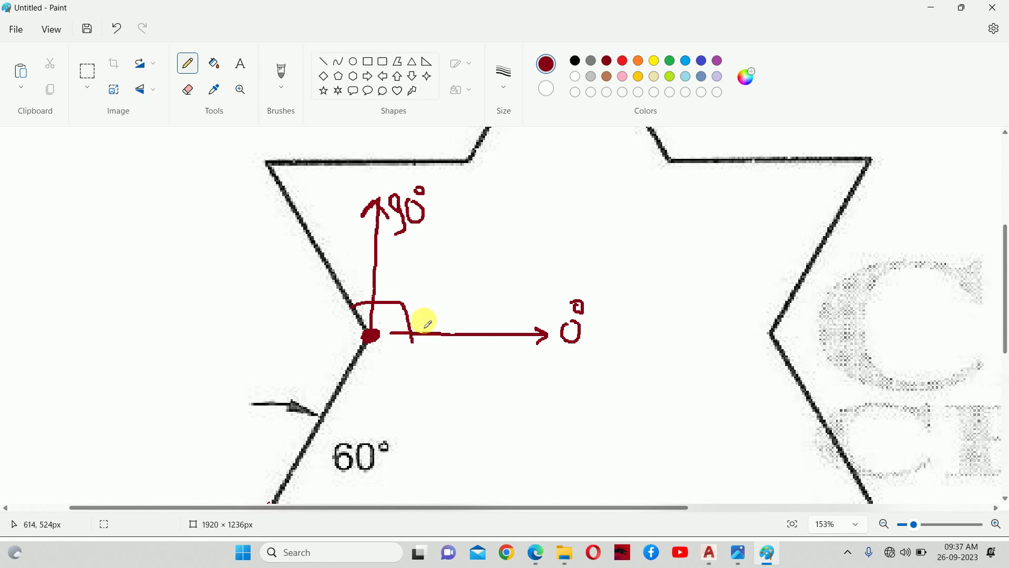
pyautogui.moveTo(369, 336); pyautogui.dragTo(472, 161)
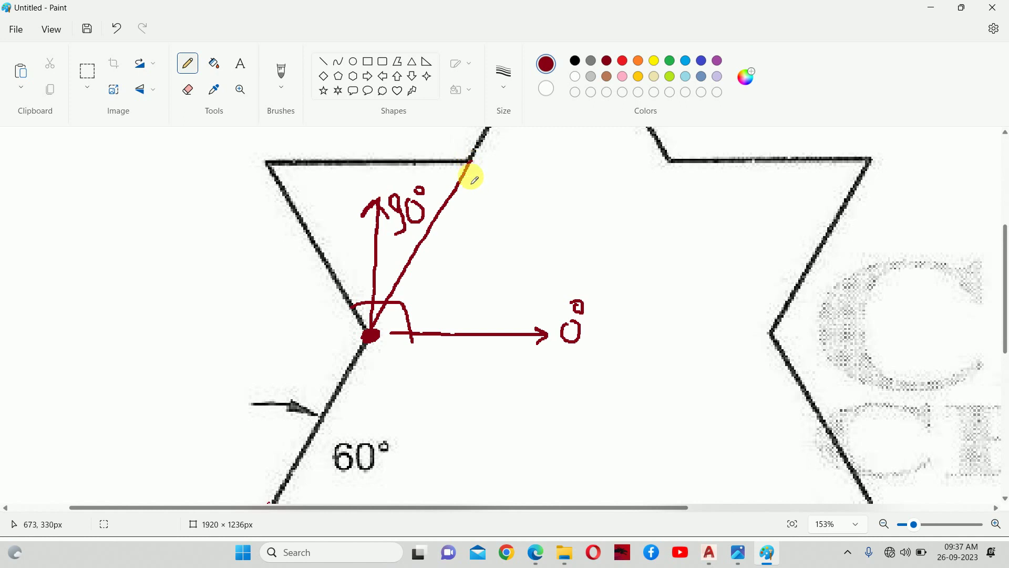
# Draw a down-right line from the vertex and mark its angle with an arc labelled 60.
pyautogui.scroll(-2, 482, 272)
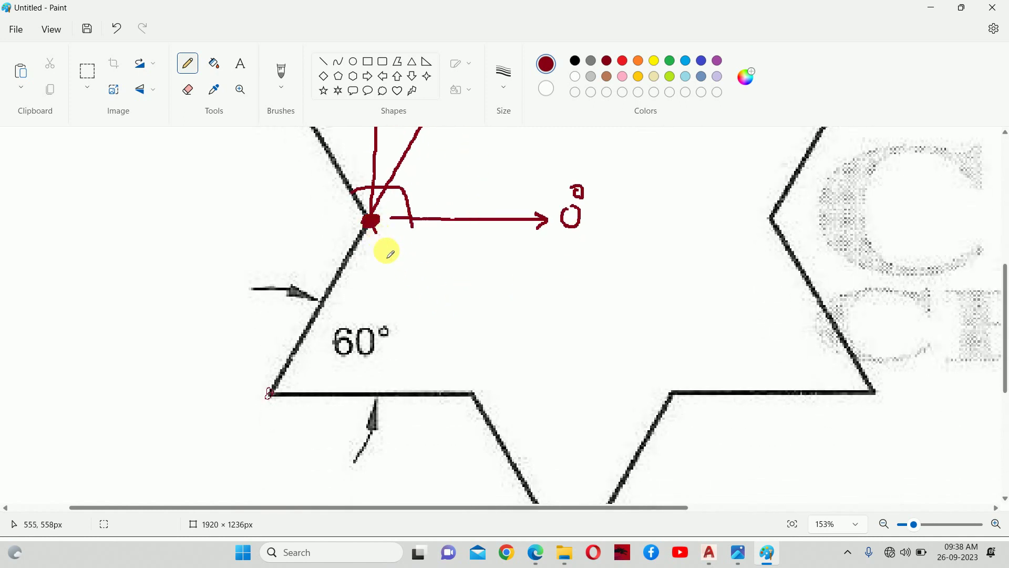
pyautogui.moveTo(372, 224); pyautogui.dragTo(466, 393)
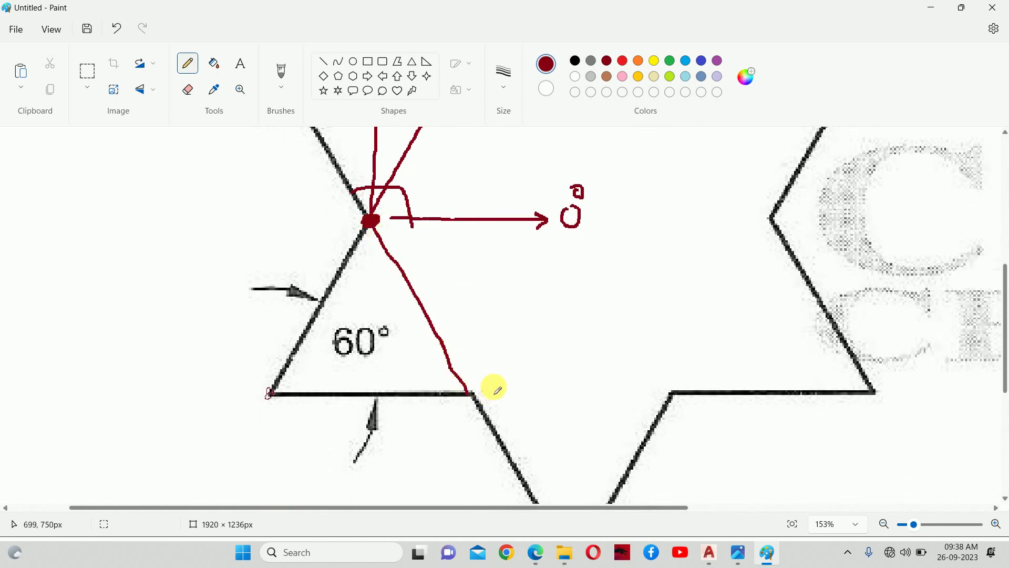
pyautogui.scroll(1, 492, 387)
pyautogui.scroll(1, 493, 387)
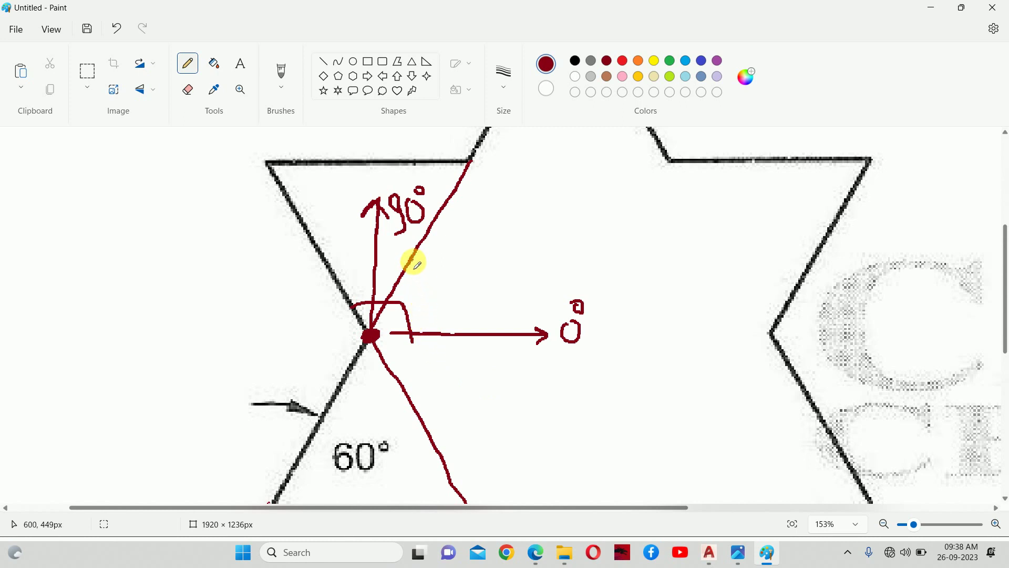
pyautogui.moveTo(412, 260); pyautogui.dragTo(432, 327)
pyautogui.moveTo(471, 268)
pyautogui.mouseDown()
pyautogui.moveTo(462, 286)
pyautogui.moveTo(493, 261)
pyautogui.moveTo(490, 243)
pyautogui.mouseUp()
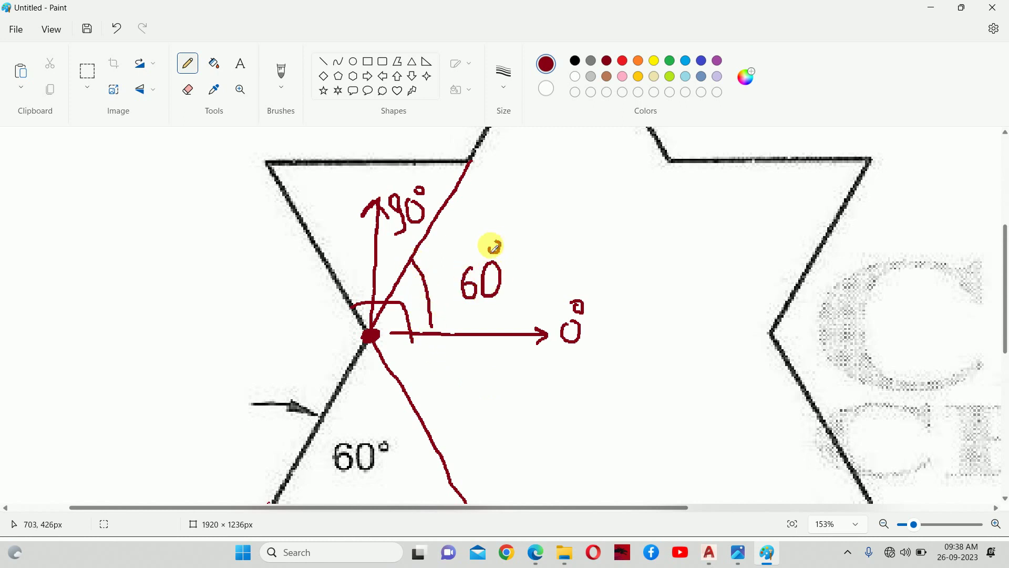
# Mark the angle left of the vertical arrow with an arc and a second 60 label.
pyautogui.scroll(1, 370, 394)
pyautogui.scroll(-4, 370, 394)
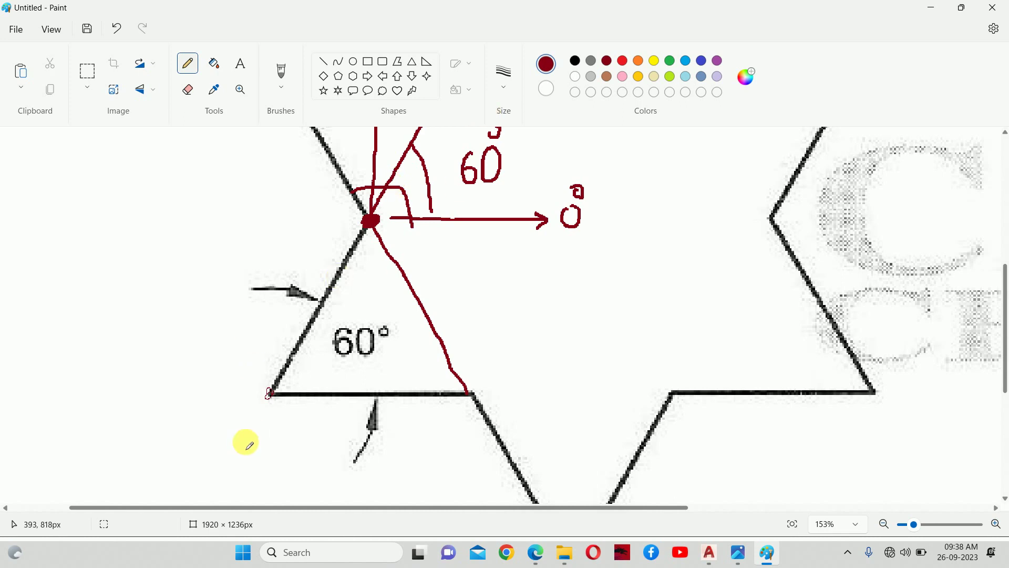
pyautogui.scroll(2, 247, 445)
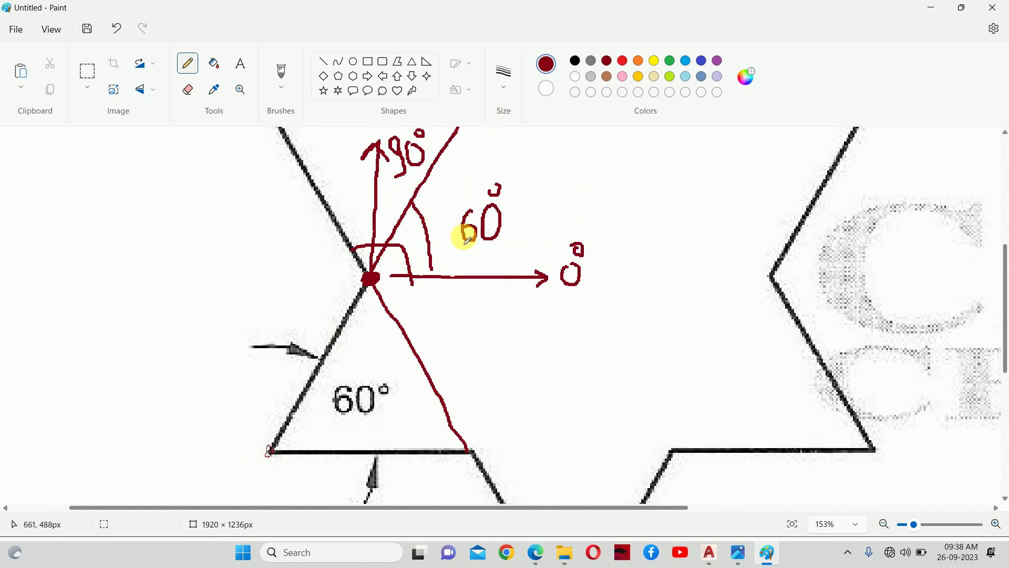
pyautogui.scroll(3, 426, 263)
pyautogui.scroll(1, 405, 259)
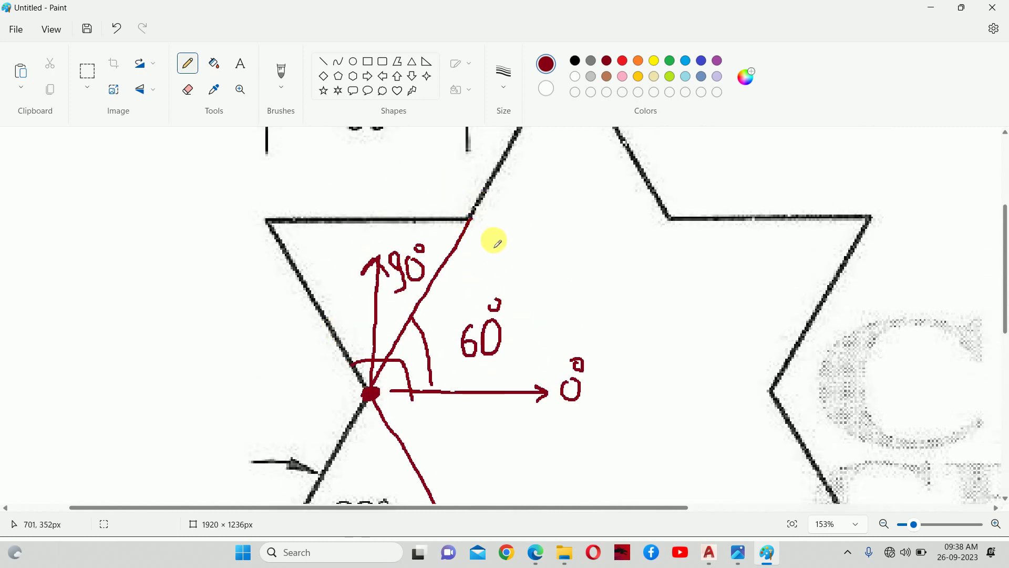
pyautogui.moveTo(338, 342); pyautogui.dragTo(397, 340)
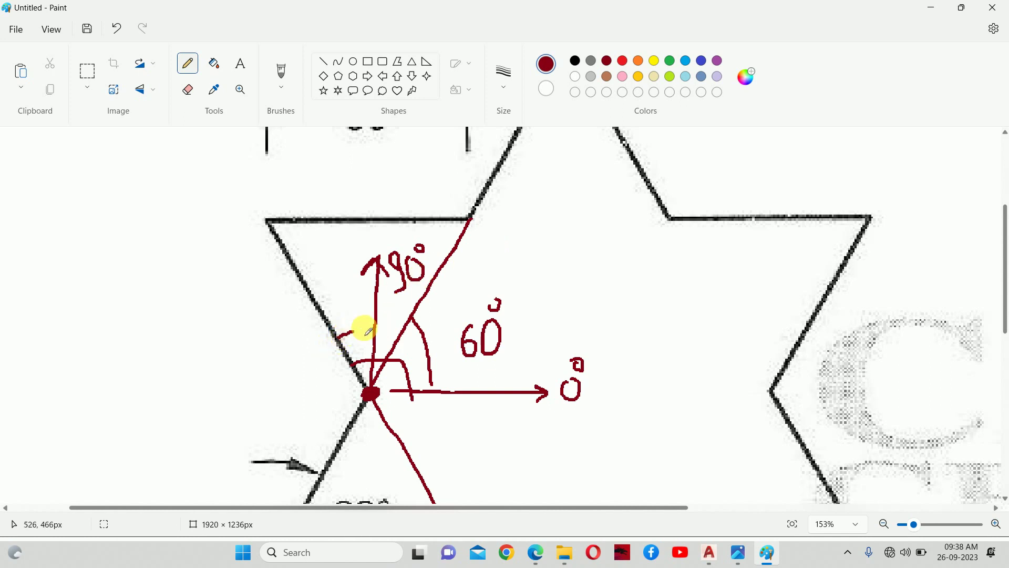
pyautogui.moveTo(361, 274)
pyautogui.mouseDown()
pyautogui.moveTo(345, 299)
pyautogui.moveTo(362, 286)
pyautogui.mouseUp()
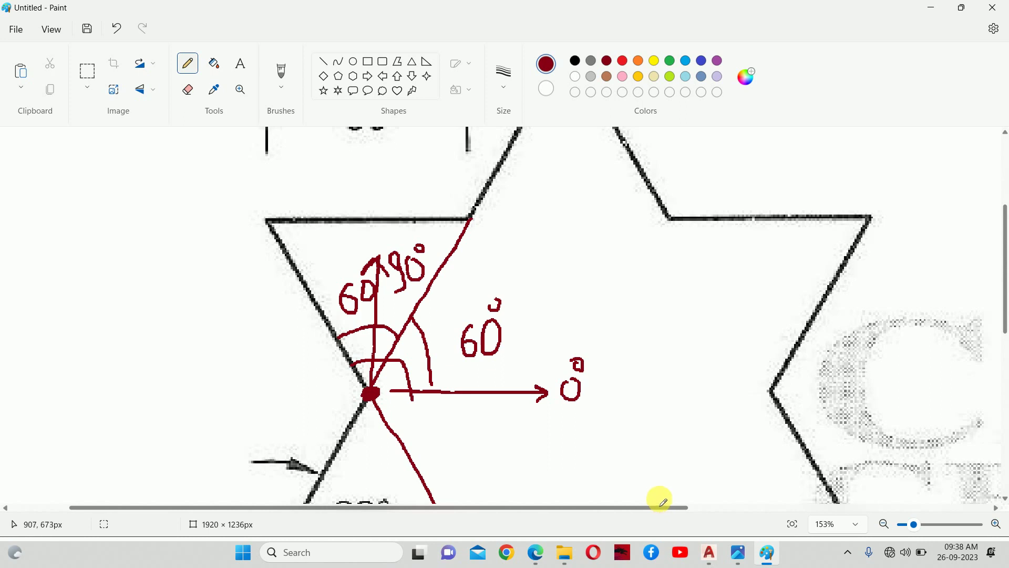
pyautogui.hotkey('alt', 'Tab')
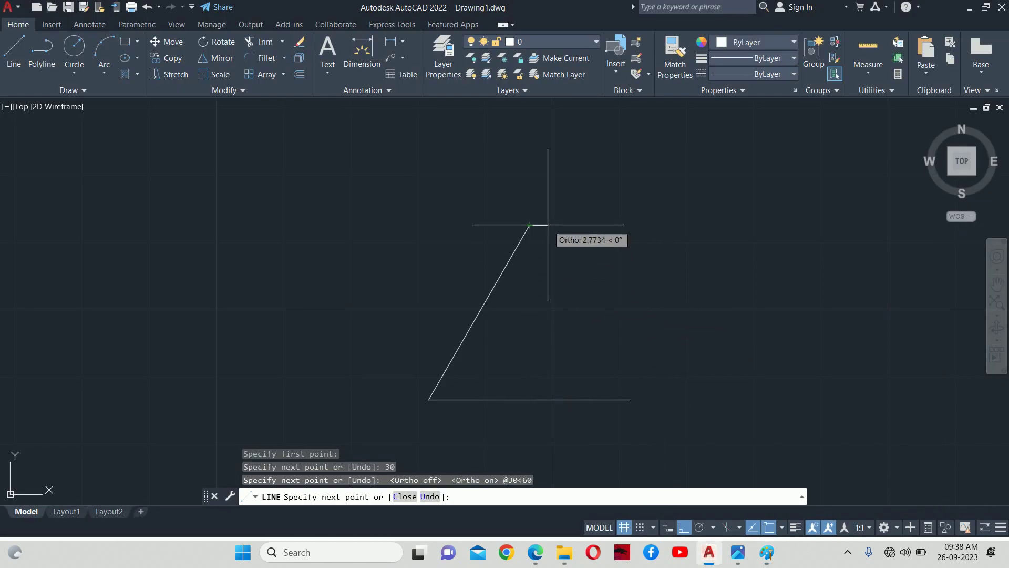
pyautogui.write('@')
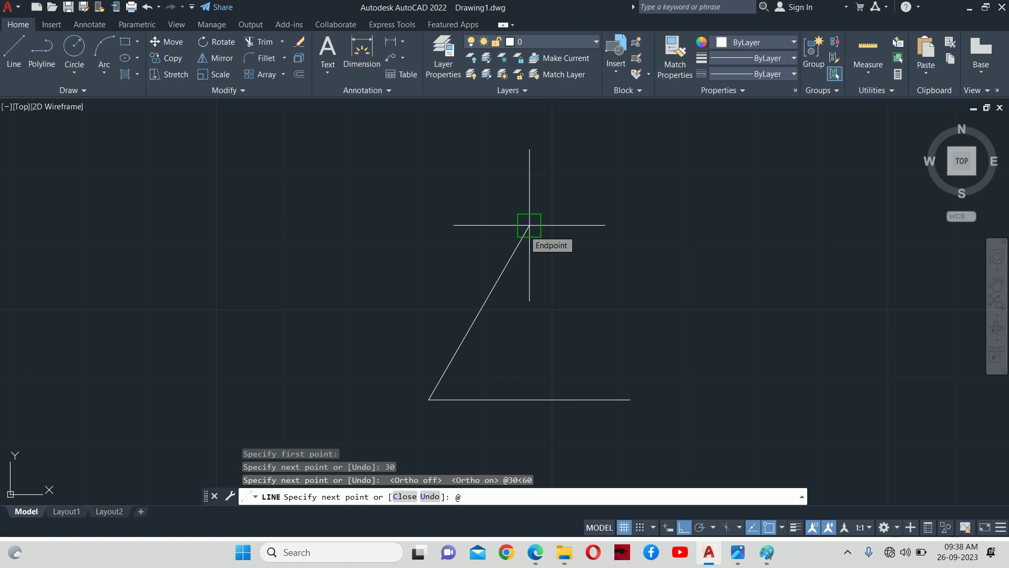
pyautogui.write('30')
pyautogui.write('<')
pyautogui.write('6')
pyautogui.write('0')
pyautogui.press('Return')
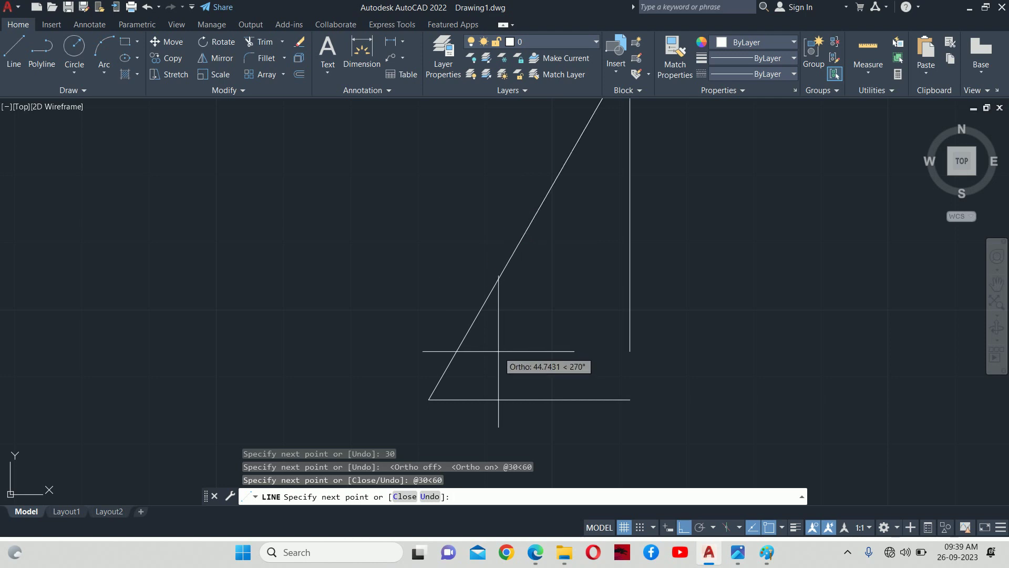
pyautogui.hotkey('ctrl', 'z')
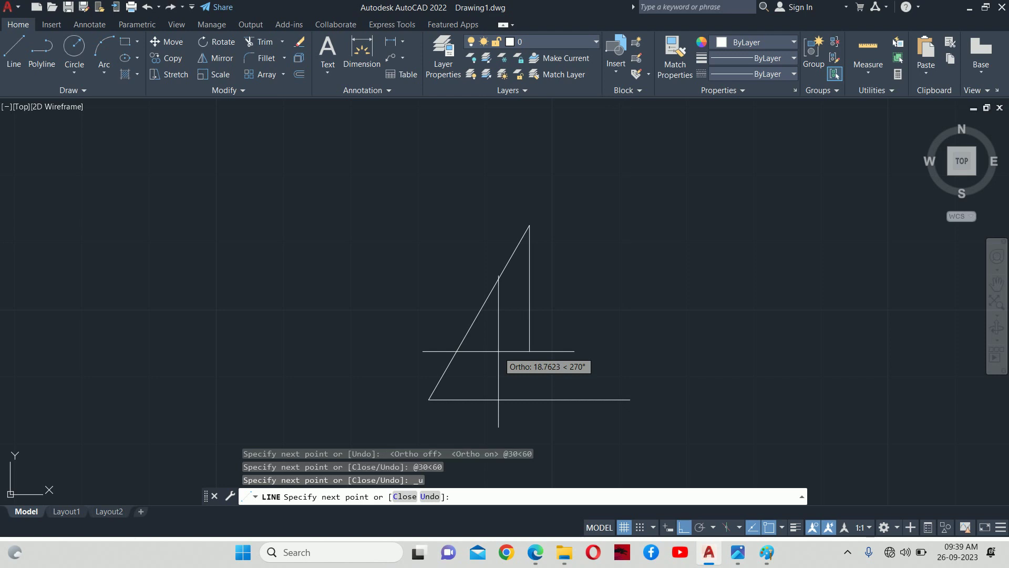
pyautogui.write('@')
pyautogui.write('30')
pyautogui.write('<1')
pyautogui.write('20')
pyautogui.press('Return')
pyautogui.scroll(-3, 499, 351)
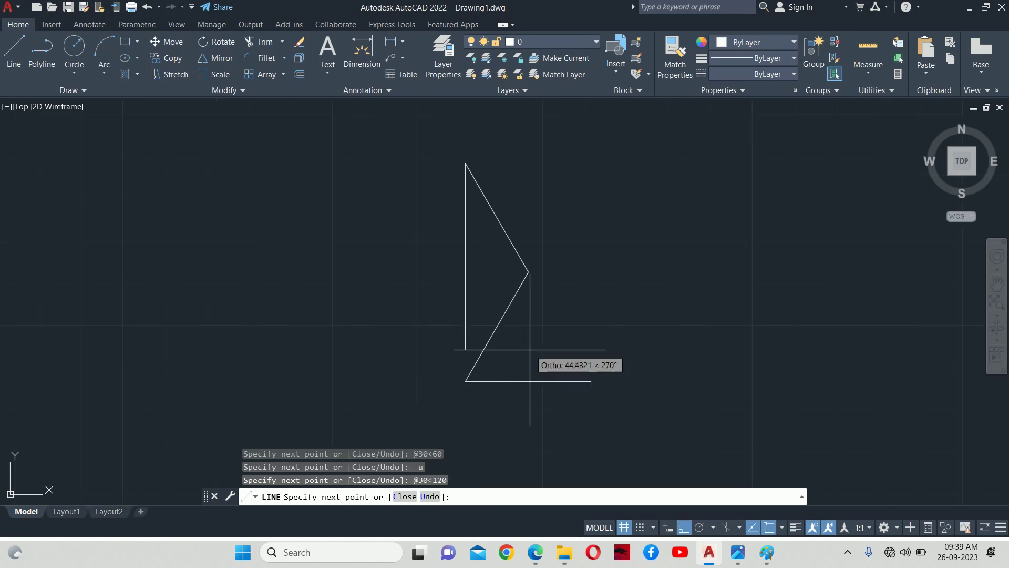
pyautogui.scroll(1, 595, 180)
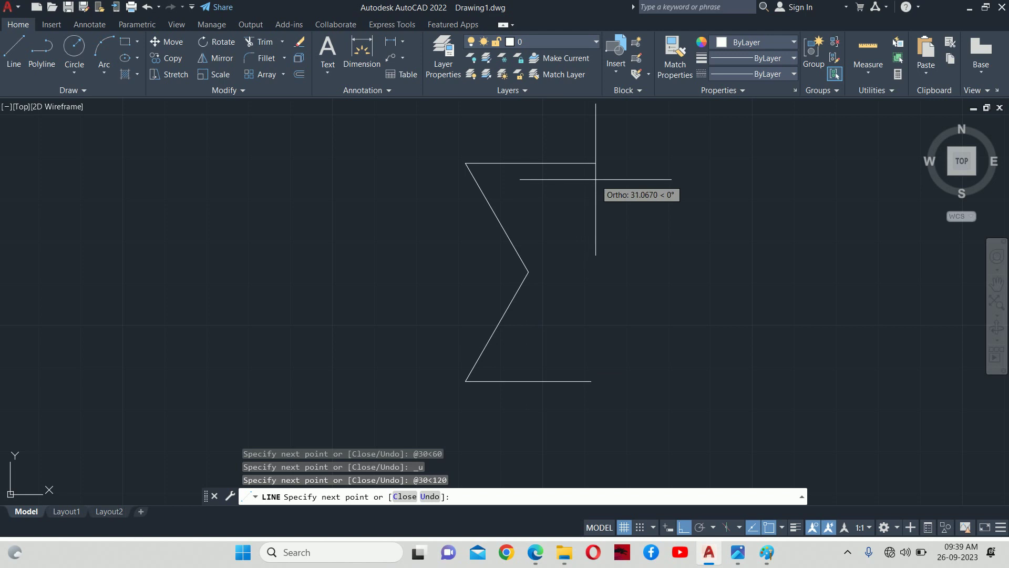
# Draw the 30-unit horizontal edge toward 0° with Ortho on.
pyautogui.write('30')
pyautogui.press('Return')
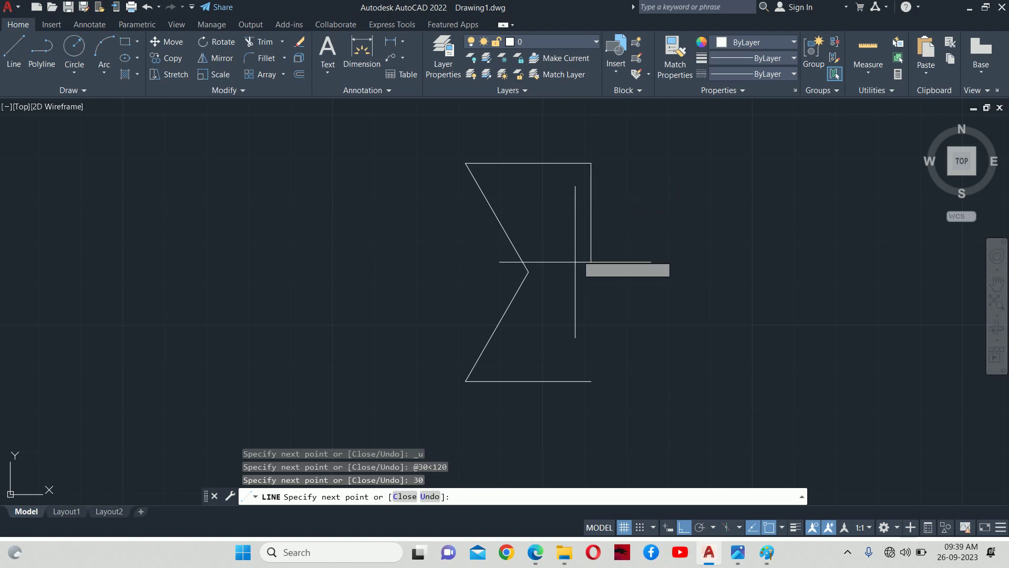
pyautogui.scroll(-2, 586, 253)
pyautogui.scroll(2, 594, 200)
pyautogui.scroll(2, 599, 183)
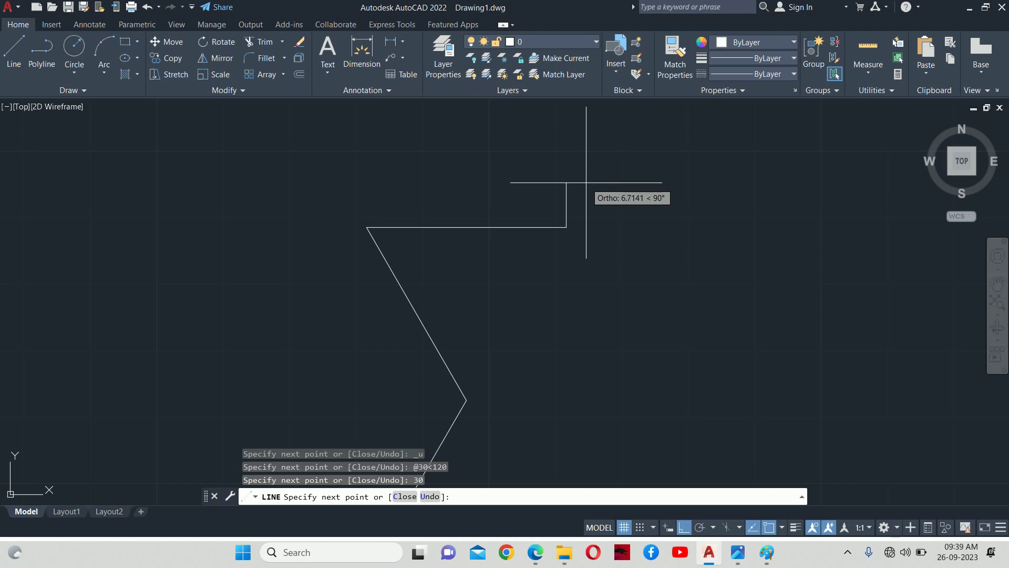
pyautogui.write('@30')
pyautogui.write('<')
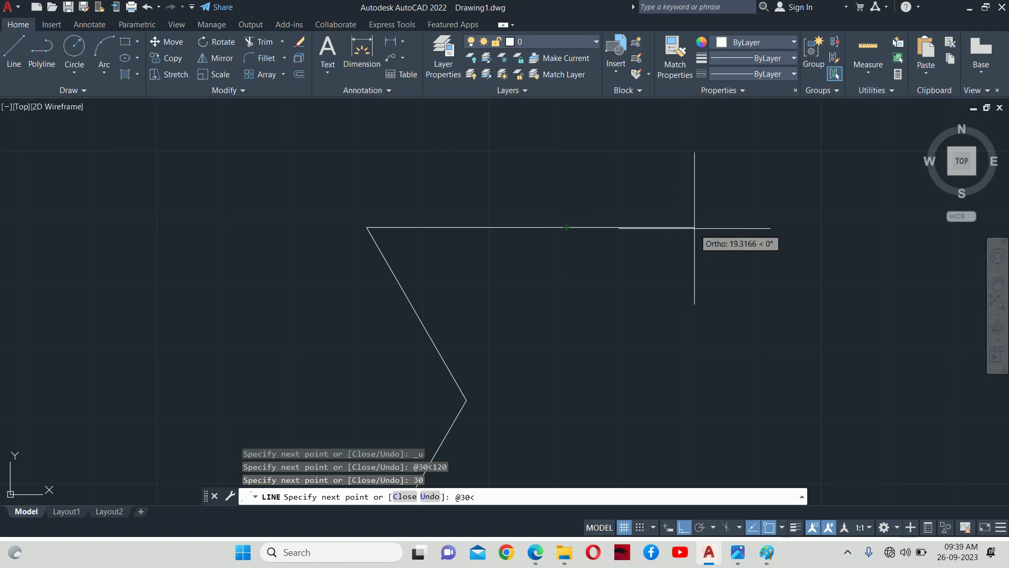
pyautogui.moveTo(659, 226); pyautogui.dragTo(683, 379, button='middle')
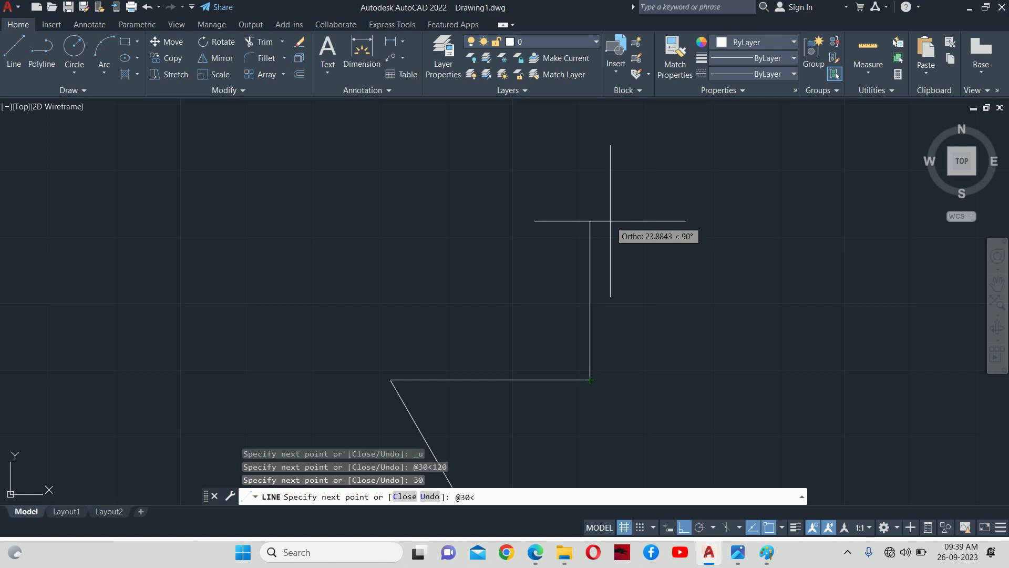
pyautogui.write('60')
pyautogui.press('Return')
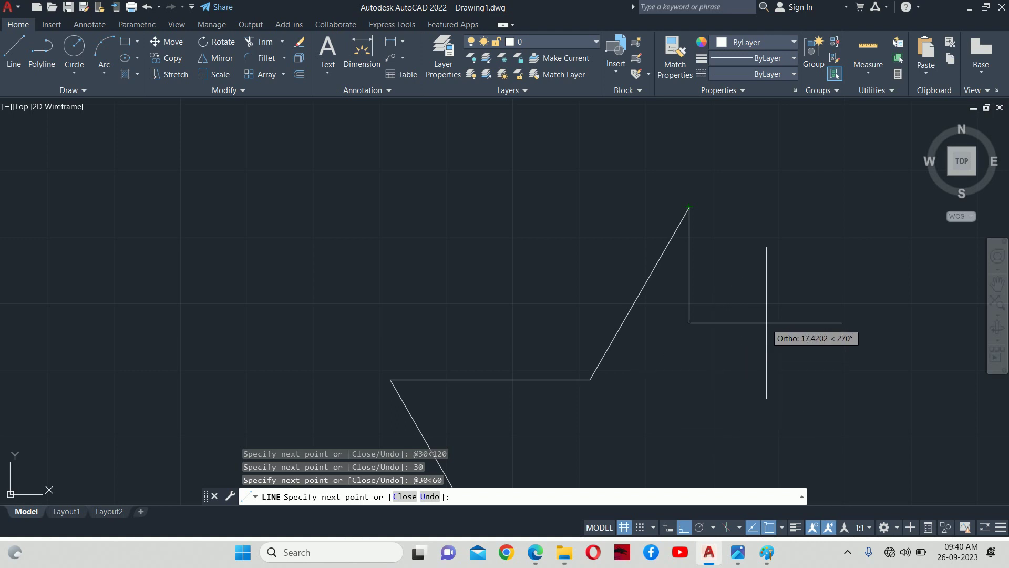
pyautogui.click(766, 552)
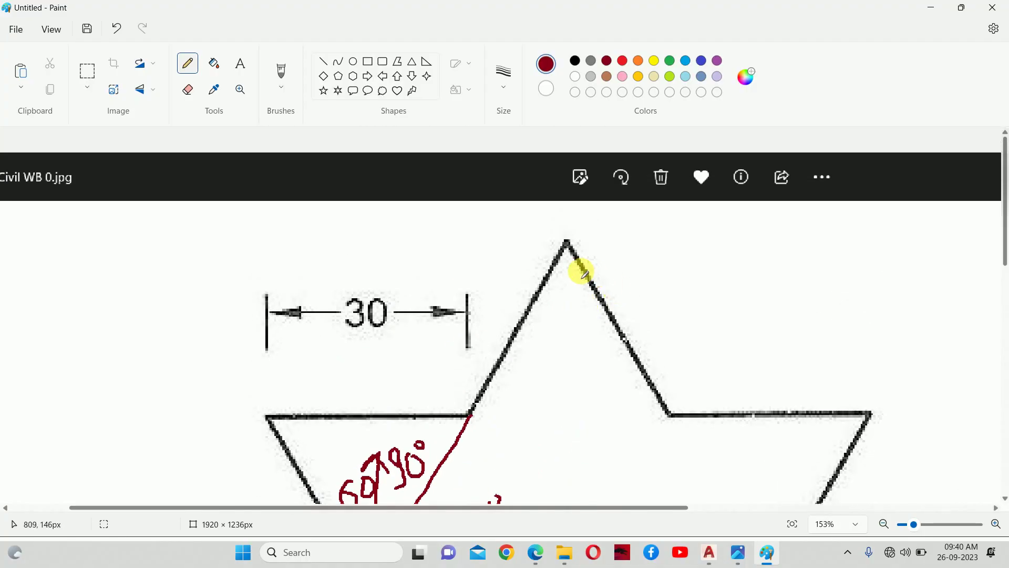
# Draw crossing axes beside the star and a reference cross at its top vertex.
pyautogui.keyDown('ctrl'); pyautogui.scroll(-3, 517, 268); pyautogui.keyUp('ctrl')
pyautogui.keyDown('ctrl'); pyautogui.scroll(-2, 525, 241); pyautogui.keyUp('ctrl')
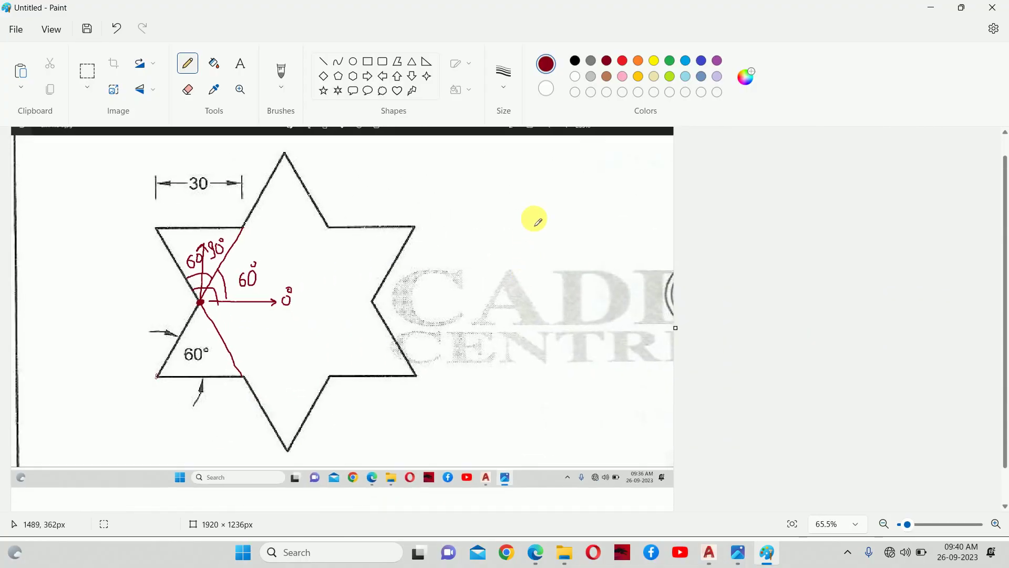
pyautogui.moveTo(536, 196); pyautogui.dragTo(537, 334)
pyautogui.moveTo(472, 261); pyautogui.dragTo(608, 261)
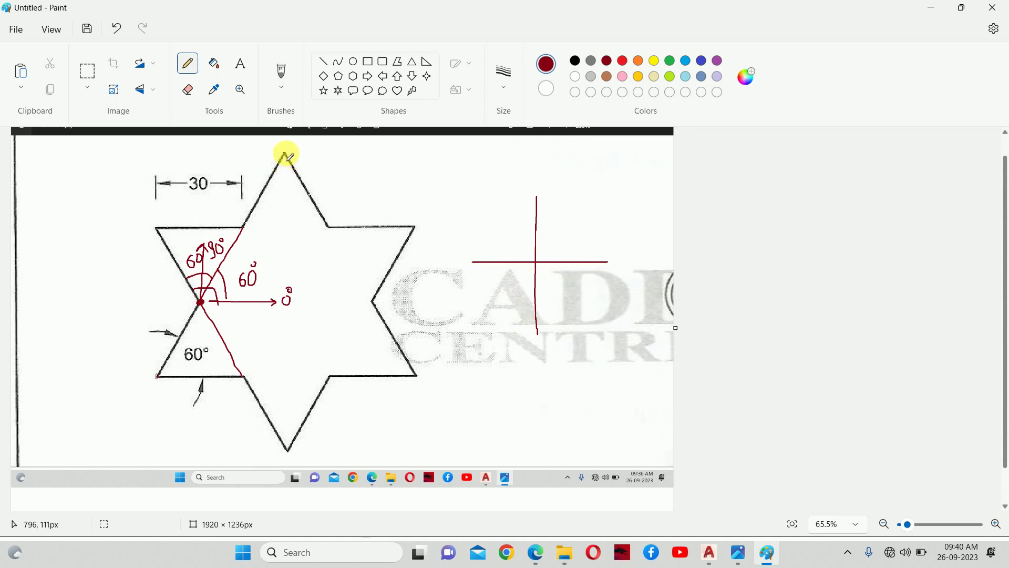
pyautogui.moveTo(284, 153); pyautogui.dragTo(348, 153)
pyautogui.moveTo(285, 137); pyautogui.dragTo(285, 208)
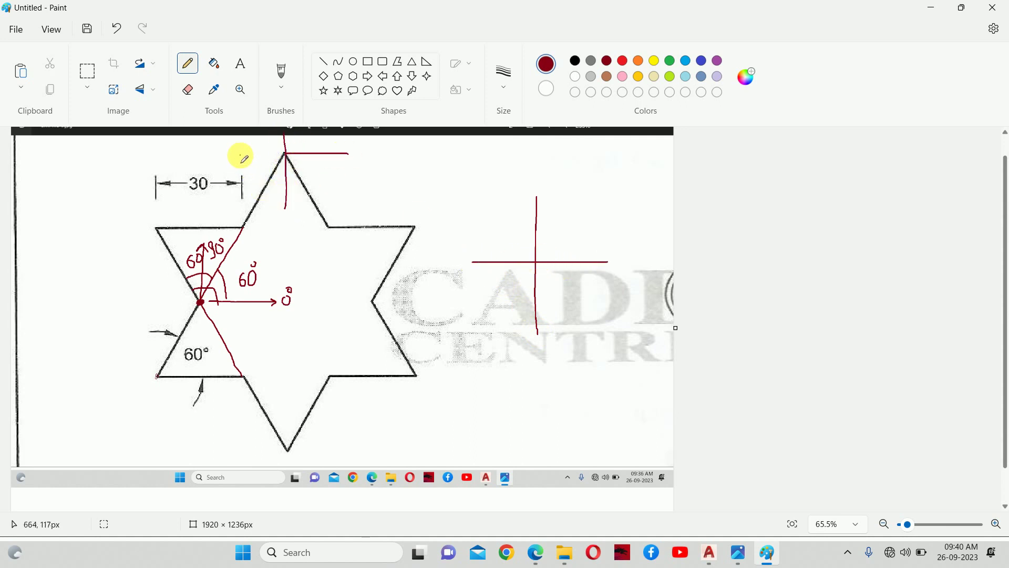
pyautogui.moveTo(239, 156); pyautogui.dragTo(310, 157)
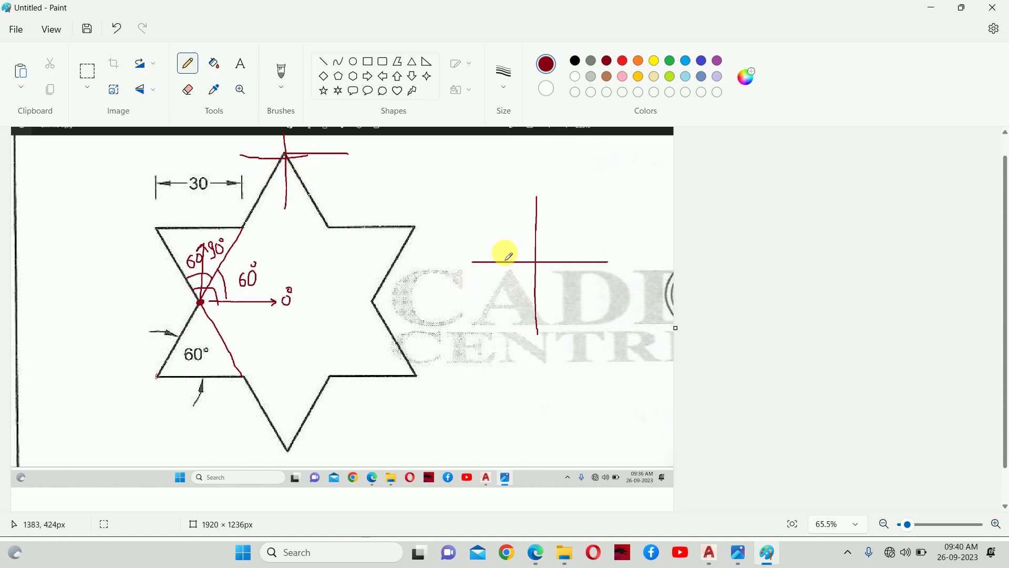
# Label quadrants I–IV and draw the 60° and 120° direction lines with labels.
pyautogui.moveTo(578, 213)
pyautogui.mouseDown()
pyautogui.moveTo(574, 231)
pyautogui.moveTo(594, 207)
pyautogui.mouseUp()
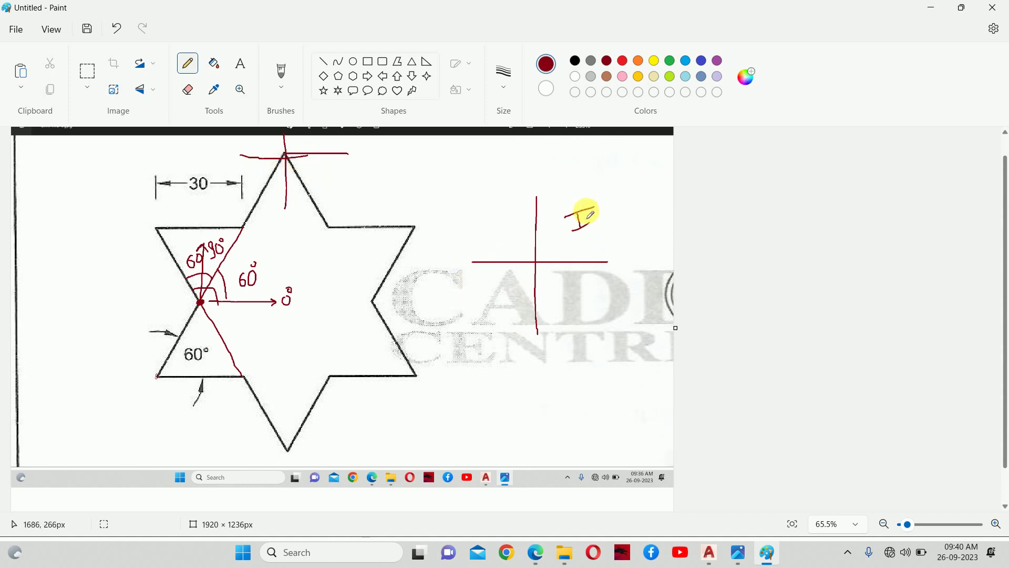
pyautogui.moveTo(498, 225)
pyautogui.mouseDown()
pyautogui.moveTo(507, 238)
pyautogui.moveTo(499, 215)
pyautogui.moveTo(517, 226)
pyautogui.mouseUp()
pyautogui.moveTo(489, 286)
pyautogui.mouseDown()
pyautogui.moveTo(501, 305)
pyautogui.moveTo(508, 293)
pyautogui.moveTo(480, 290)
pyautogui.moveTo(510, 306)
pyautogui.moveTo(564, 305)
pyautogui.moveTo(584, 287)
pyautogui.moveTo(591, 306)
pyautogui.mouseUp()
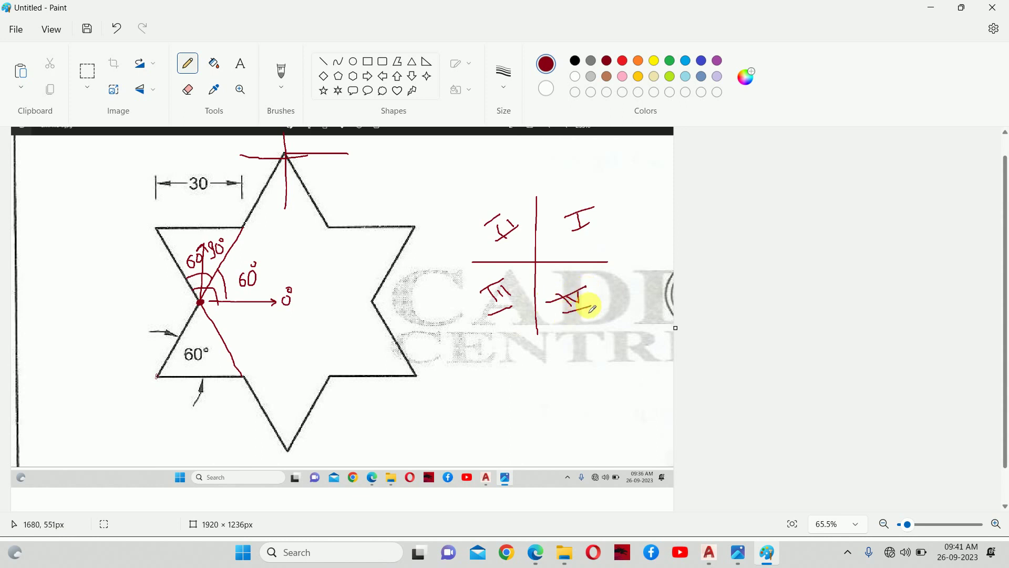
pyautogui.moveTo(537, 261)
pyautogui.mouseDown()
pyautogui.moveTo(586, 192)
pyautogui.moveTo(604, 198)
pyautogui.moveTo(619, 184)
pyautogui.mouseUp()
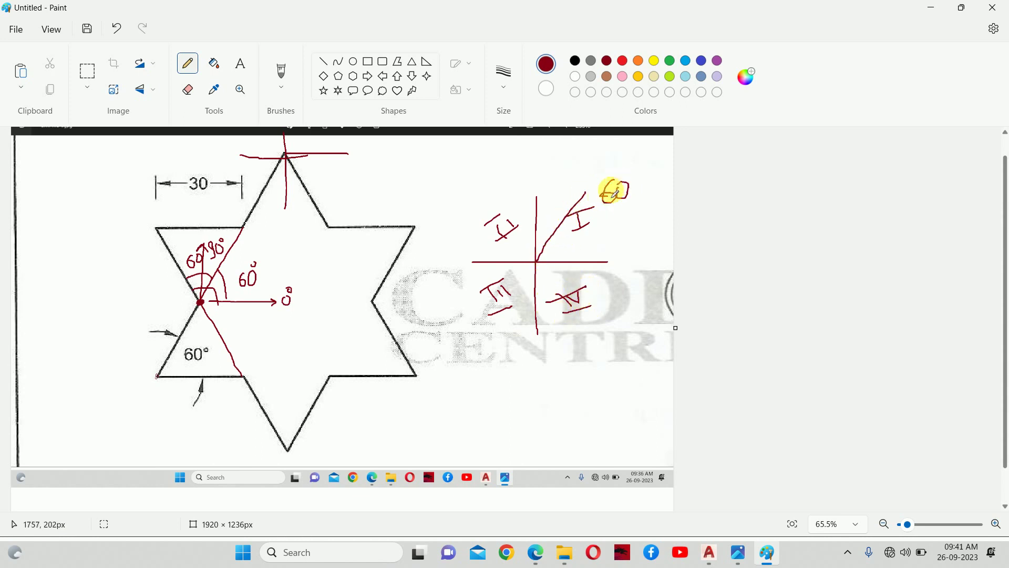
pyautogui.moveTo(536, 260); pyautogui.dragTo(470, 210)
pyautogui.moveTo(426, 182)
pyautogui.mouseDown()
pyautogui.moveTo(437, 193)
pyautogui.moveTo(451, 174)
pyautogui.moveTo(471, 187)
pyautogui.moveTo(479, 164)
pyautogui.mouseUp()
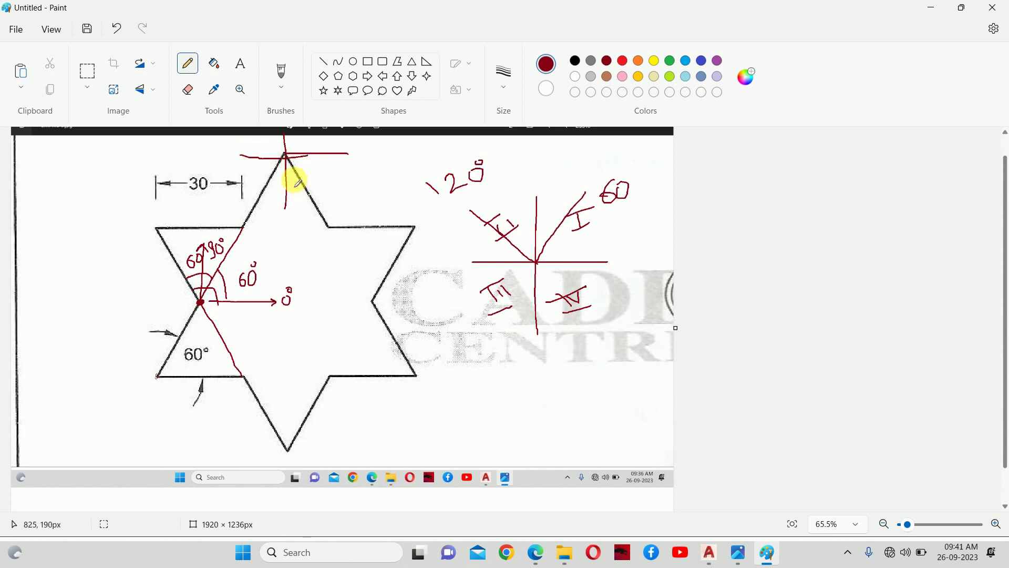
# Draw the -60° diagonal into quadrant IV, add ticks and an arrow, and circle -60.
pyautogui.moveTo(535, 262); pyautogui.dragTo(609, 322)
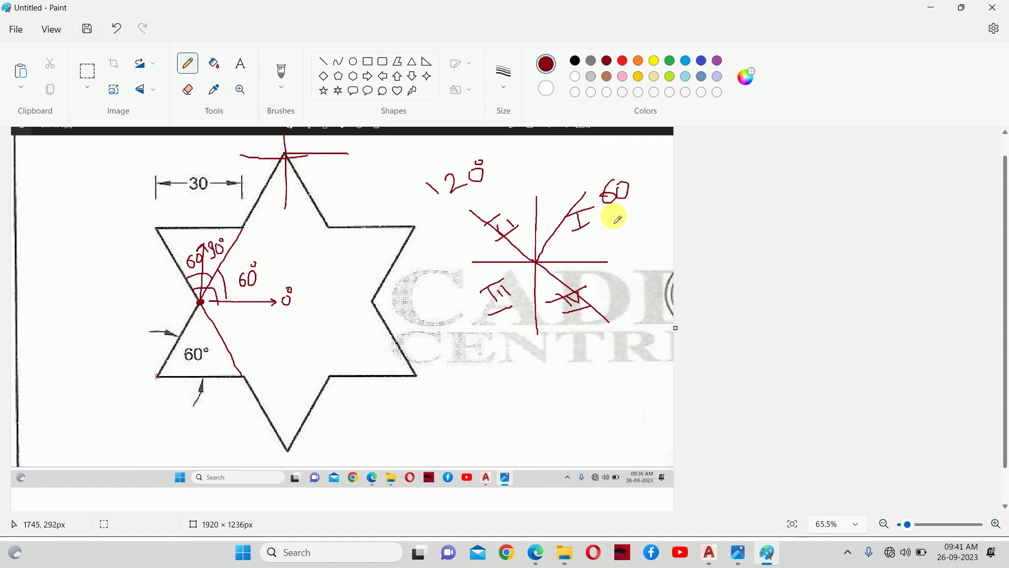
pyautogui.moveTo(611, 215); pyautogui.dragTo(634, 207)
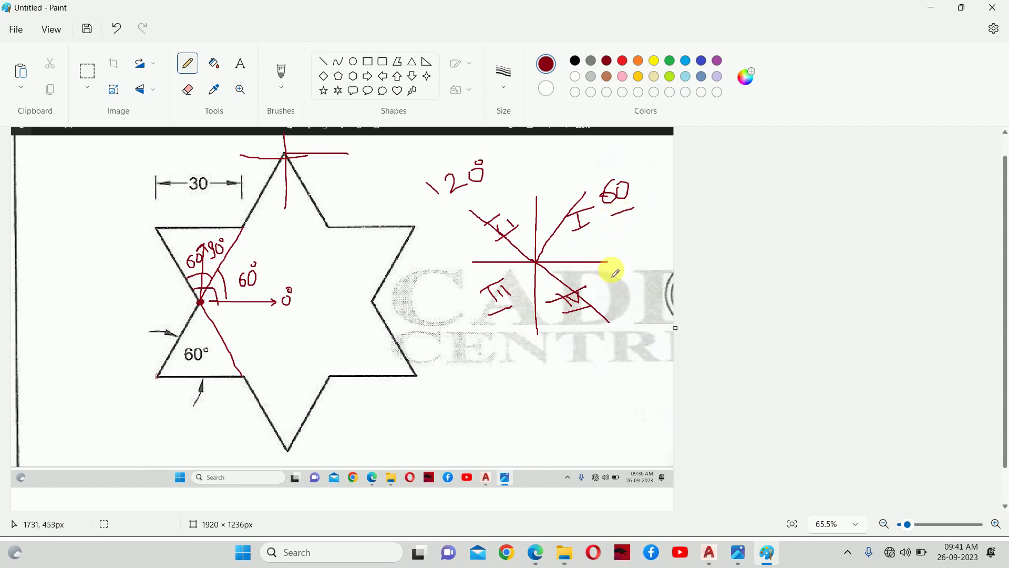
pyautogui.moveTo(577, 254); pyautogui.dragTo(572, 242)
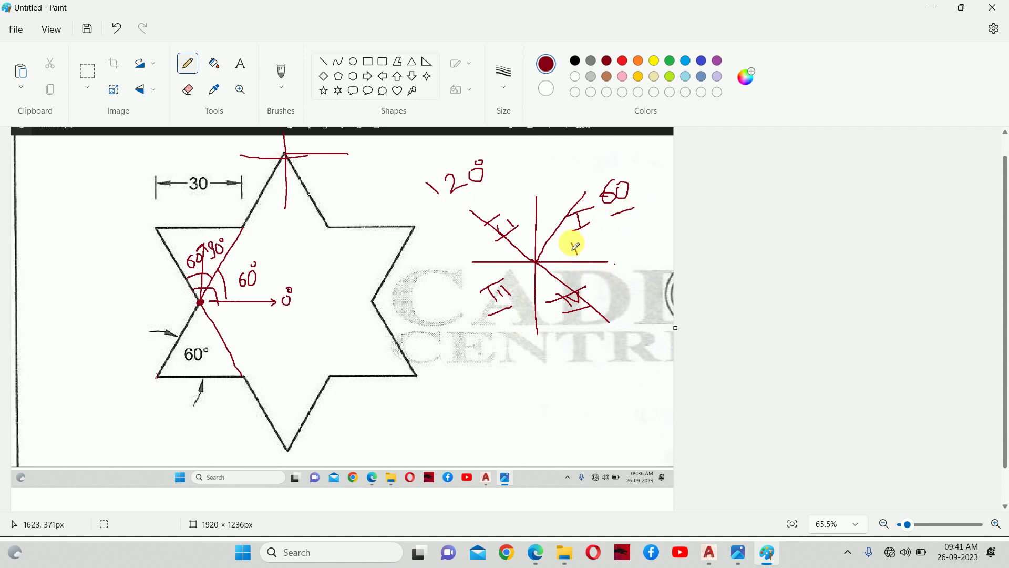
pyautogui.moveTo(569, 390)
pyautogui.mouseDown()
pyautogui.moveTo(504, 383)
pyautogui.moveTo(508, 428)
pyautogui.moveTo(584, 429)
pyautogui.moveTo(597, 367)
pyautogui.moveTo(611, 387)
pyautogui.moveTo(616, 370)
pyautogui.moveTo(631, 371)
pyautogui.mouseUp()
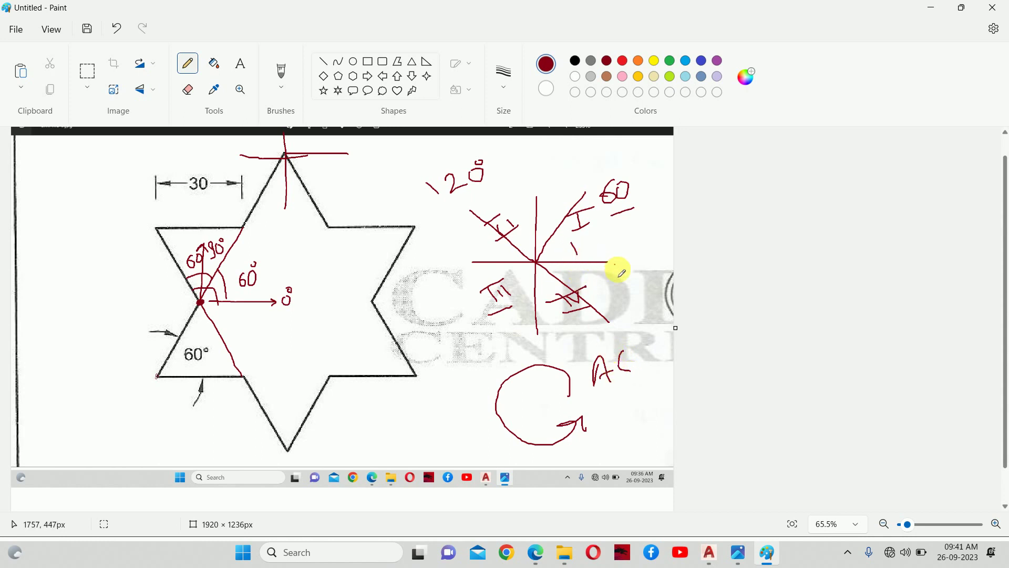
pyautogui.moveTo(617, 266)
pyautogui.mouseDown()
pyautogui.moveTo(616, 317)
pyautogui.moveTo(605, 325)
pyautogui.moveTo(616, 326)
pyautogui.mouseUp()
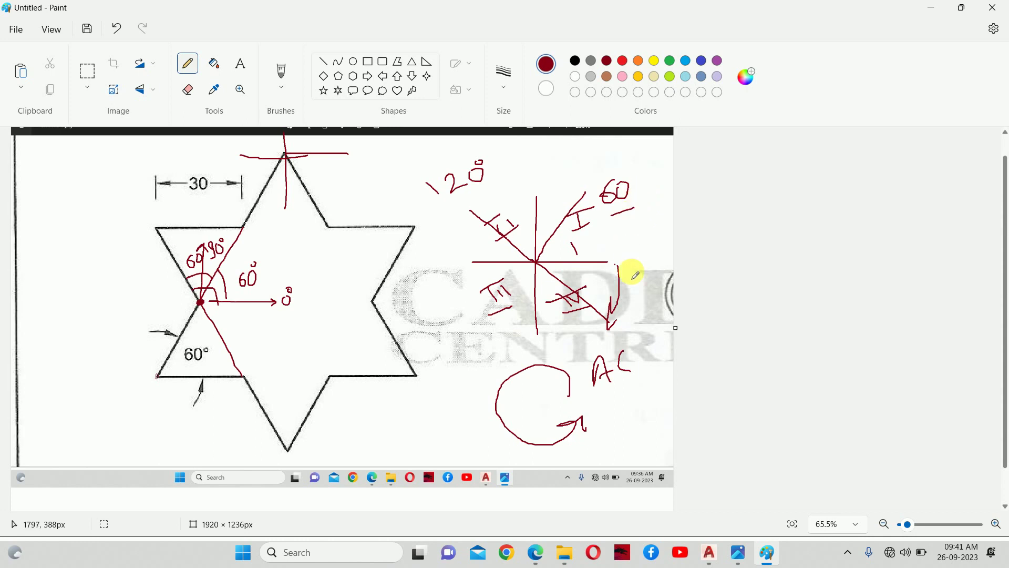
pyautogui.moveTo(625, 304)
pyautogui.mouseDown()
pyautogui.moveTo(658, 307)
pyautogui.moveTo(665, 294)
pyautogui.mouseUp()
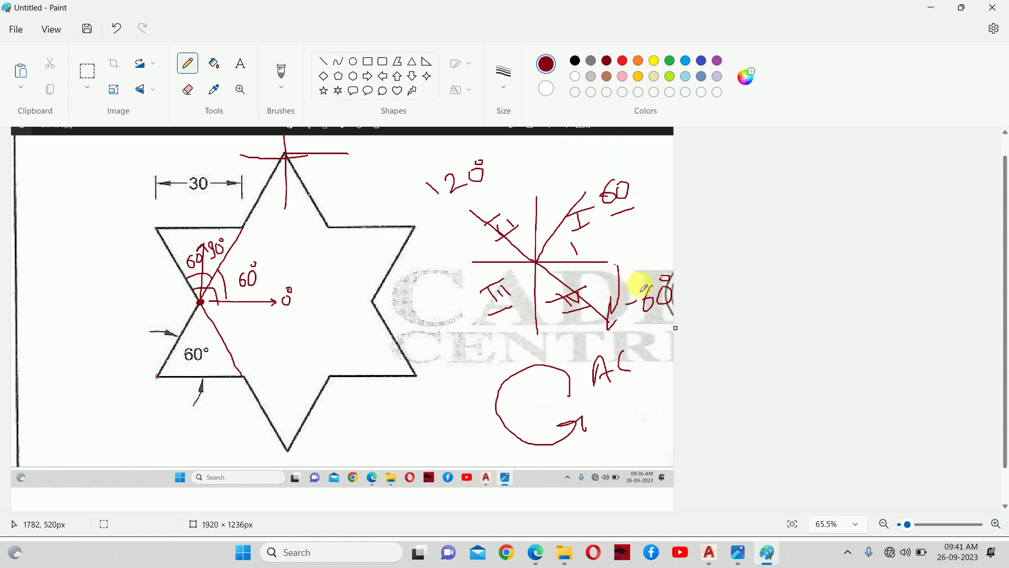
pyautogui.moveTo(641, 289)
pyautogui.mouseDown()
pyautogui.moveTo(626, 293)
pyautogui.moveTo(683, 311)
pyautogui.moveTo(656, 273)
pyautogui.mouseUp()
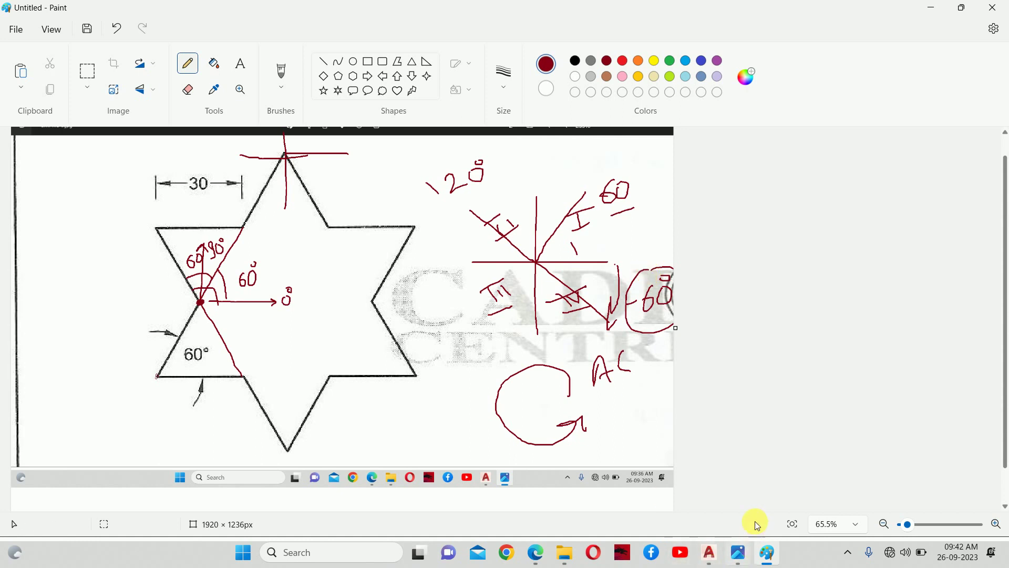
pyautogui.click(709, 552)
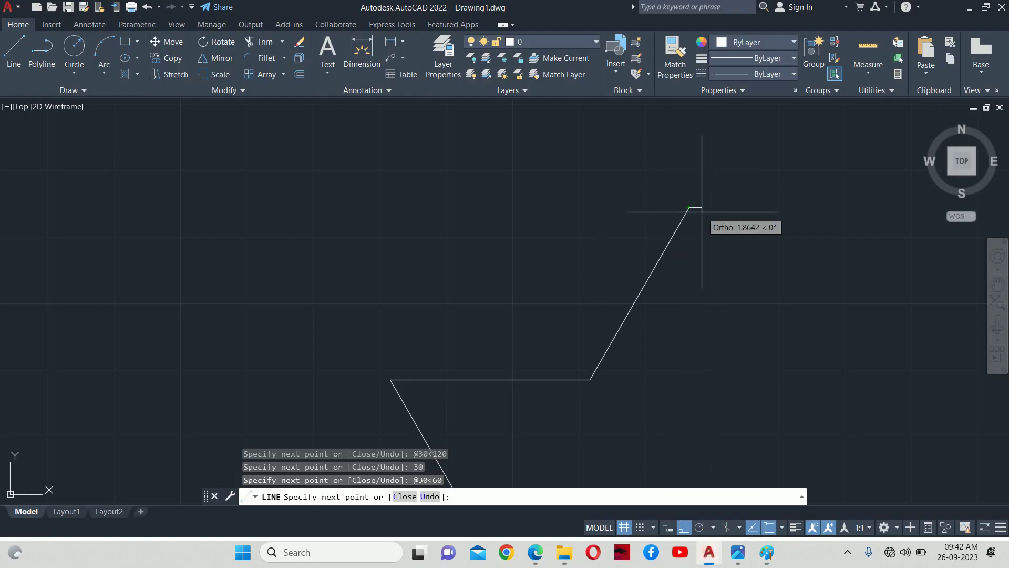
pyautogui.write('@')
pyautogui.write('30')
pyautogui.write('<')
pyautogui.write('-60')
pyautogui.press('Return')
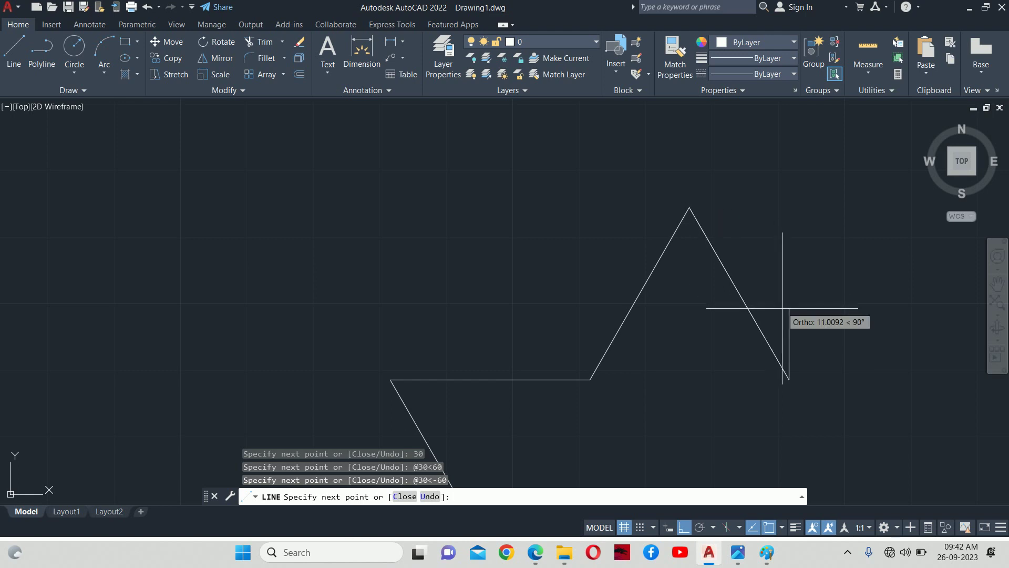
# Pan to the open end and add a 30-unit horizontal edge toward 0°.
pyautogui.scroll(-3, 782, 309)
pyautogui.moveTo(739, 327); pyautogui.dragTo(645, 325, button='middle')
pyautogui.write('3')
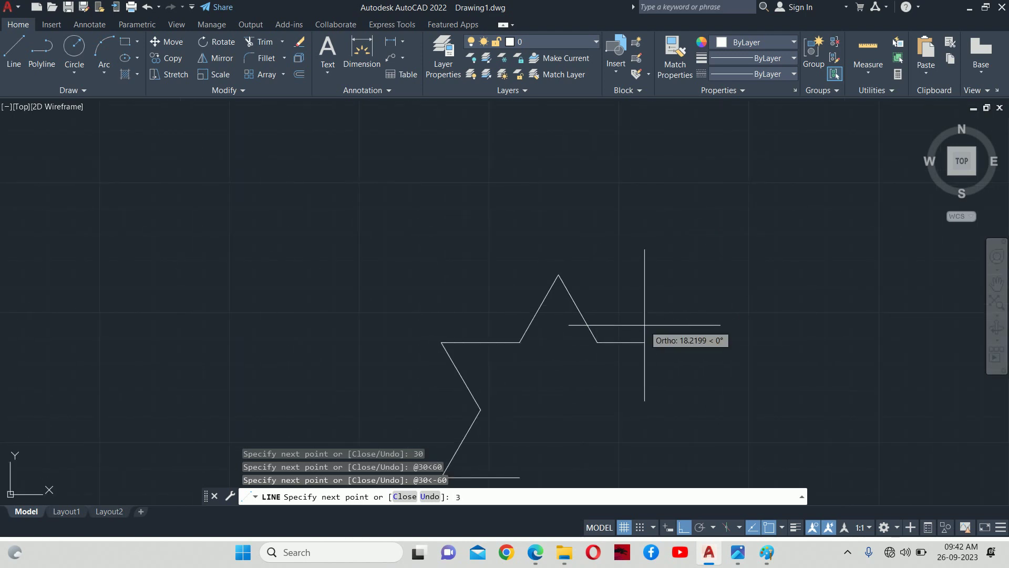
pyautogui.write('0')
pyautogui.press('Return')
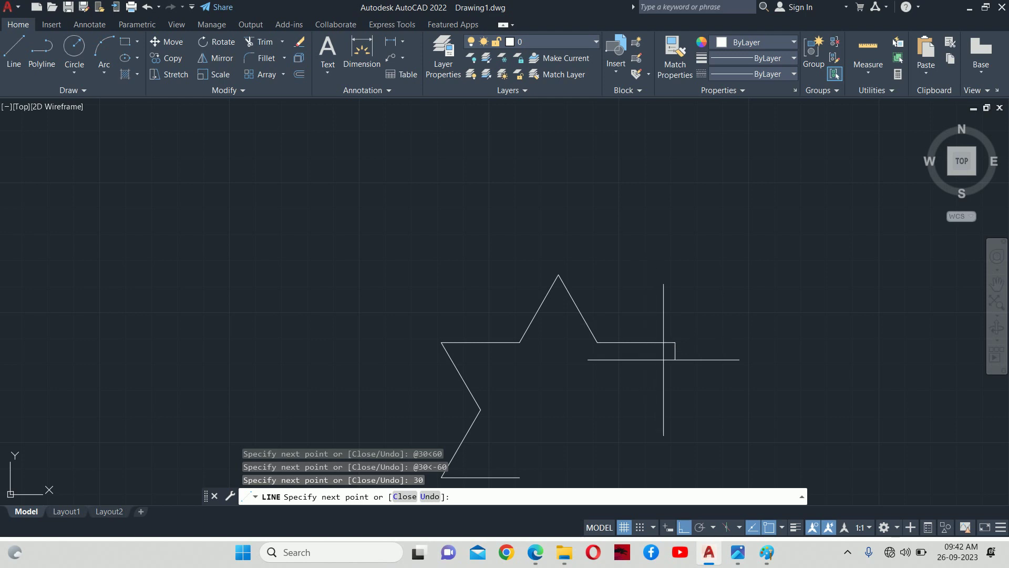
pyautogui.scroll(4, 678, 373)
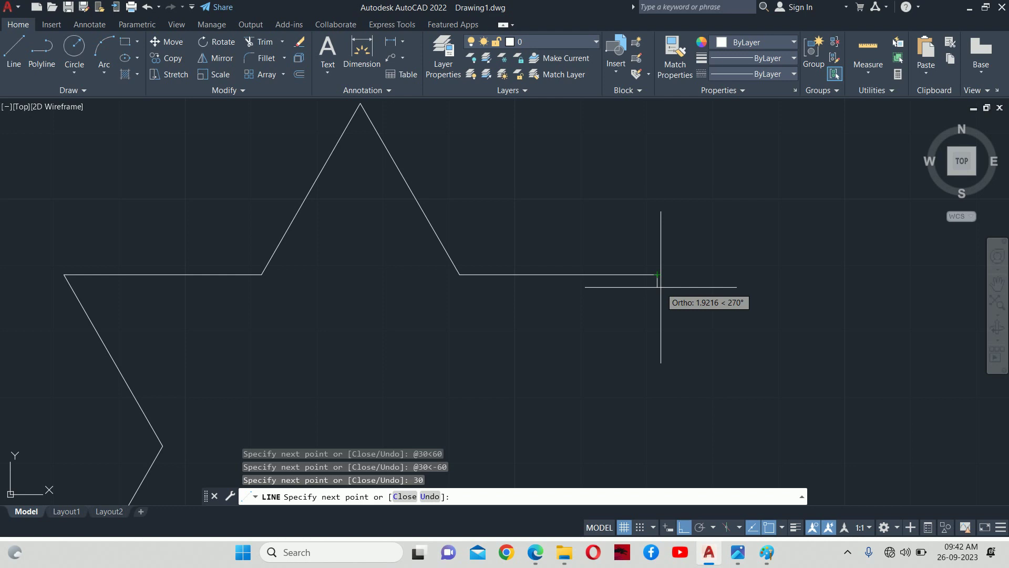
pyautogui.click(765, 554)
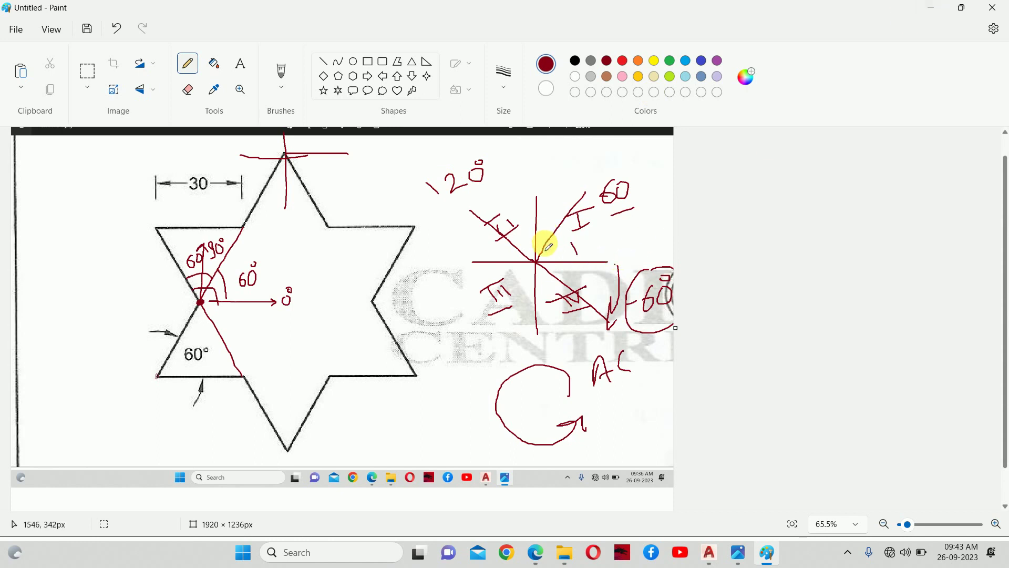
# Add tick marks to the Paint angle diagram and minimize Paint.
pyautogui.moveTo(564, 241)
pyautogui.mouseDown()
pyautogui.moveTo(567, 256)
pyautogui.moveTo(525, 239)
pyautogui.moveTo(503, 259)
pyautogui.moveTo(494, 277)
pyautogui.moveTo(509, 290)
pyautogui.mouseUp()
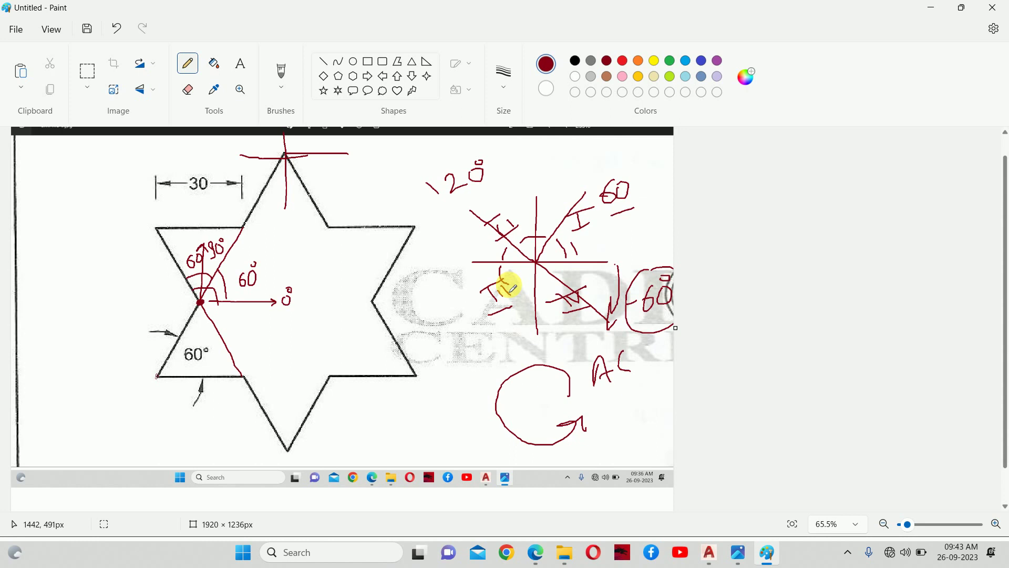
pyautogui.click(931, 7)
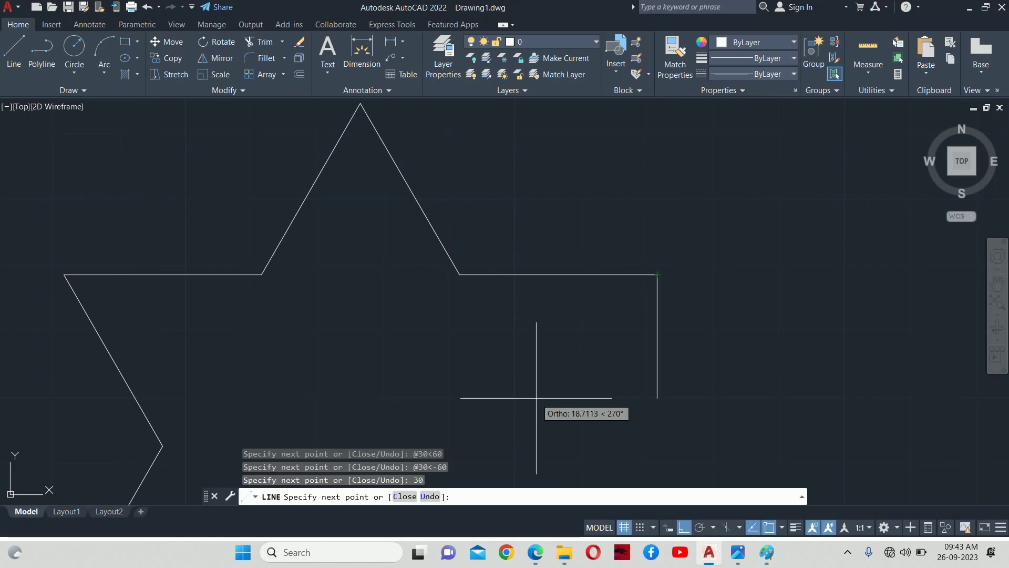
pyautogui.write('@')
pyautogui.write('30')
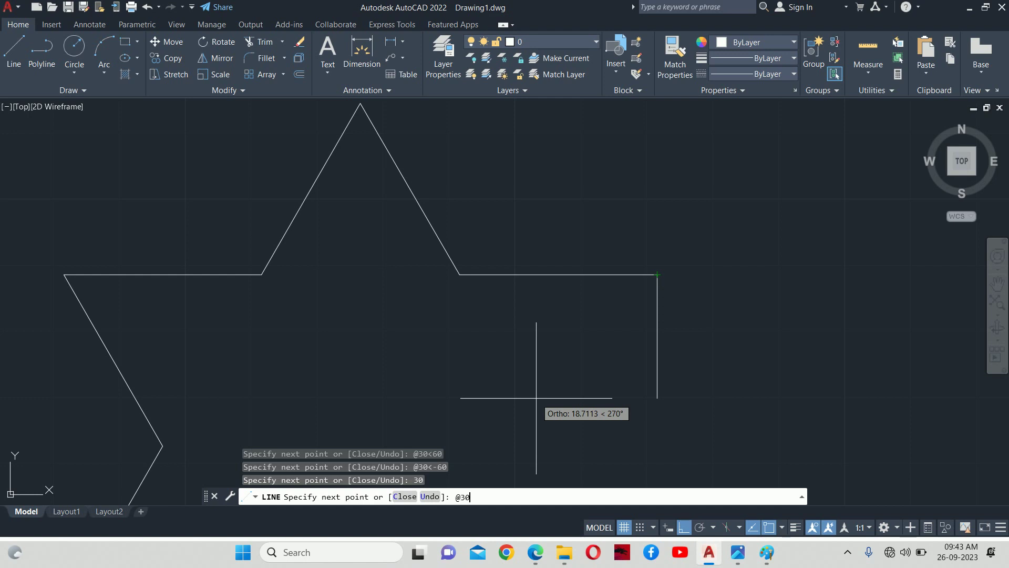
pyautogui.write('<240')
pyautogui.press('Return')
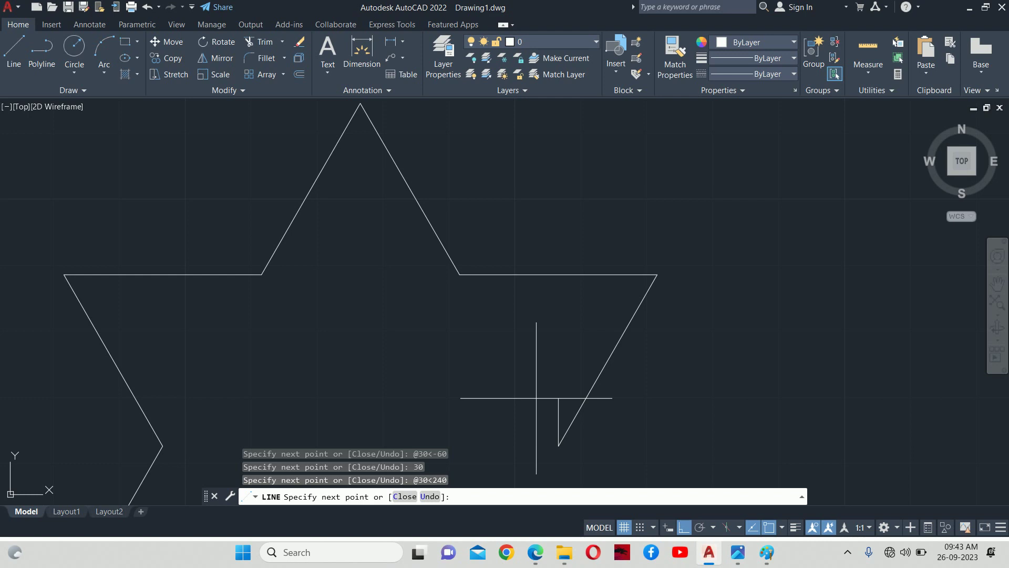
pyautogui.hotkey('ctrl', 'z')
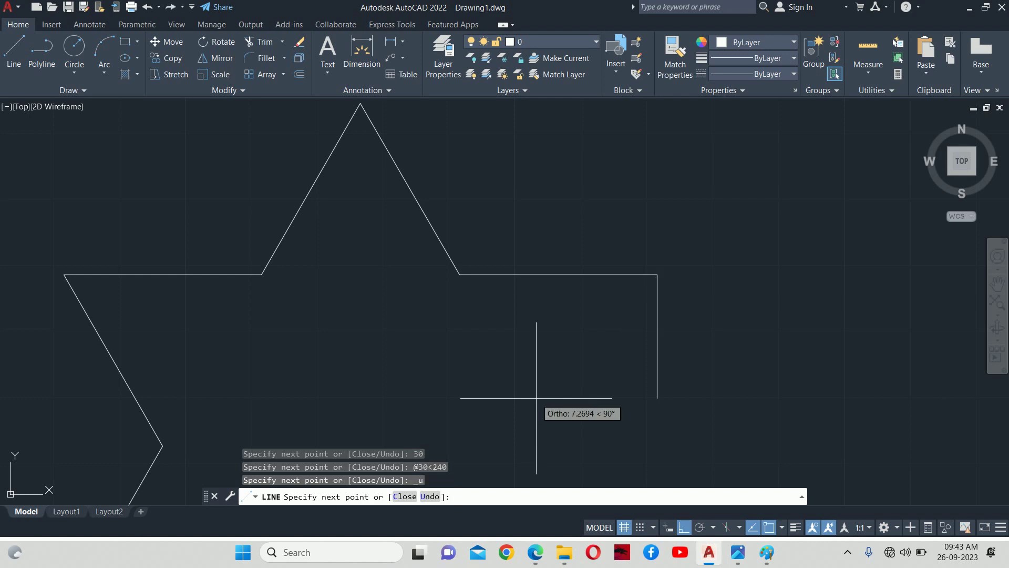
pyautogui.write('@30')
pyautogui.write('<-12')
pyautogui.write('0')
pyautogui.press('Return')
pyautogui.scroll(-4, 541, 342)
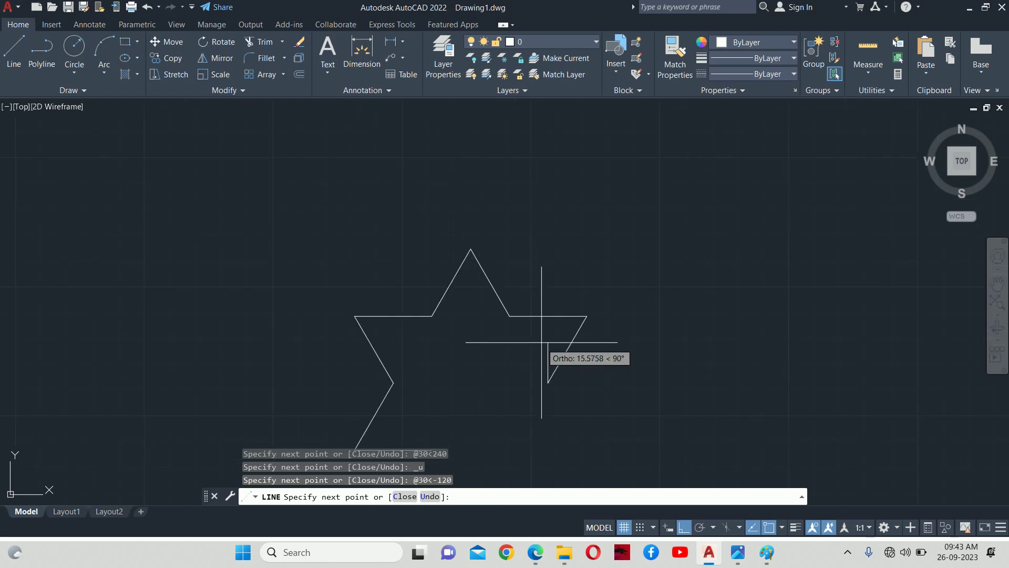
pyautogui.scroll(2, 547, 382)
pyautogui.moveTo(547, 378); pyautogui.dragTo(513, 251, button='middle')
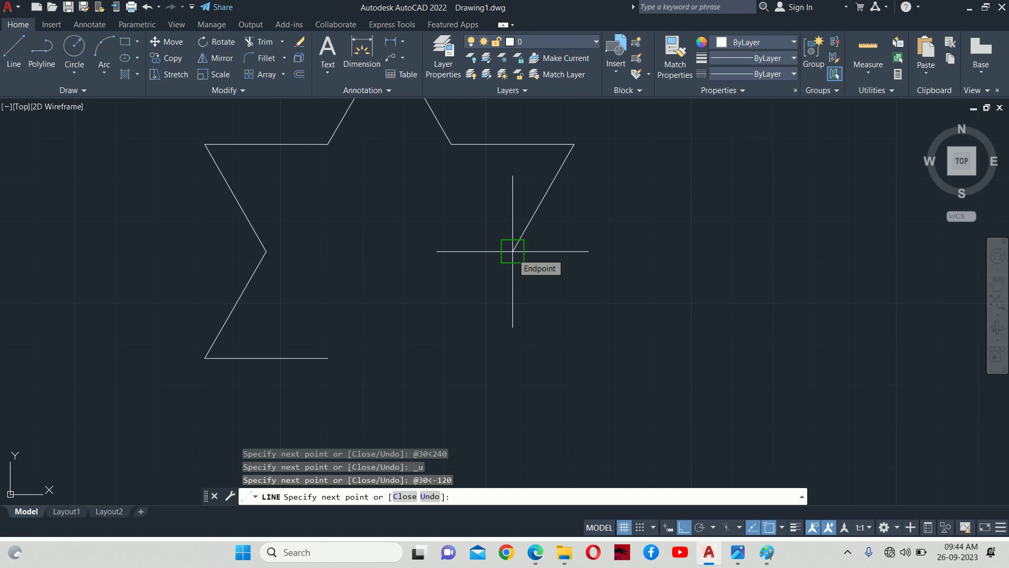
pyautogui.write('@30')
pyautogui.write('<')
pyautogui.write('-')
pyautogui.write('60')
pyautogui.press('Return')
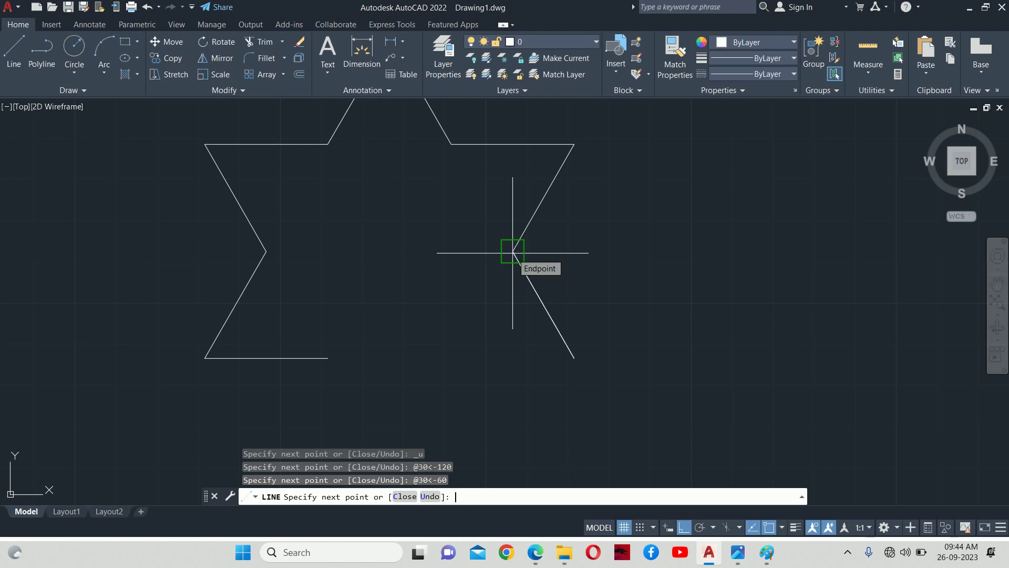
pyautogui.write('3')
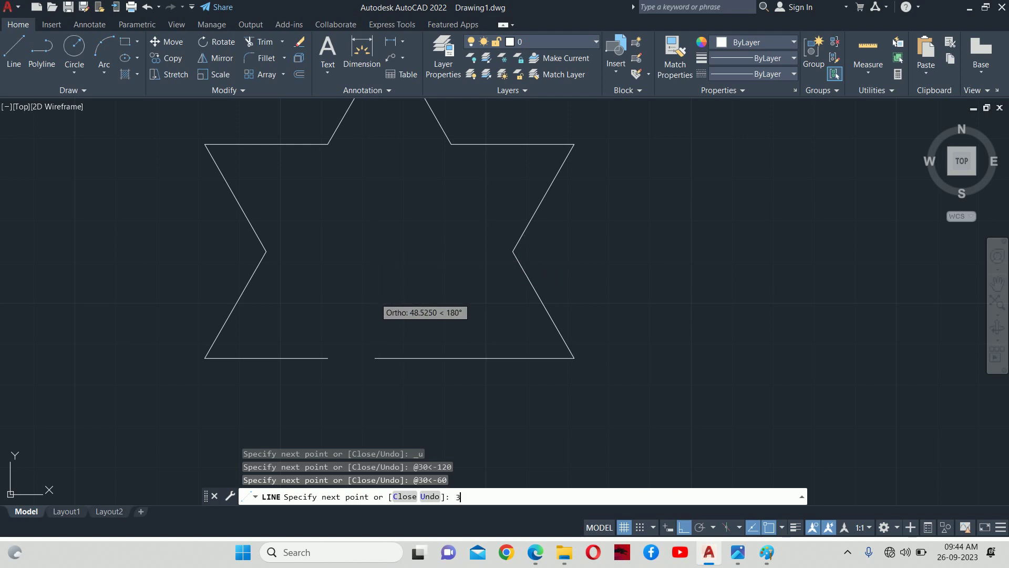
pyautogui.write('0')
pyautogui.press('Return')
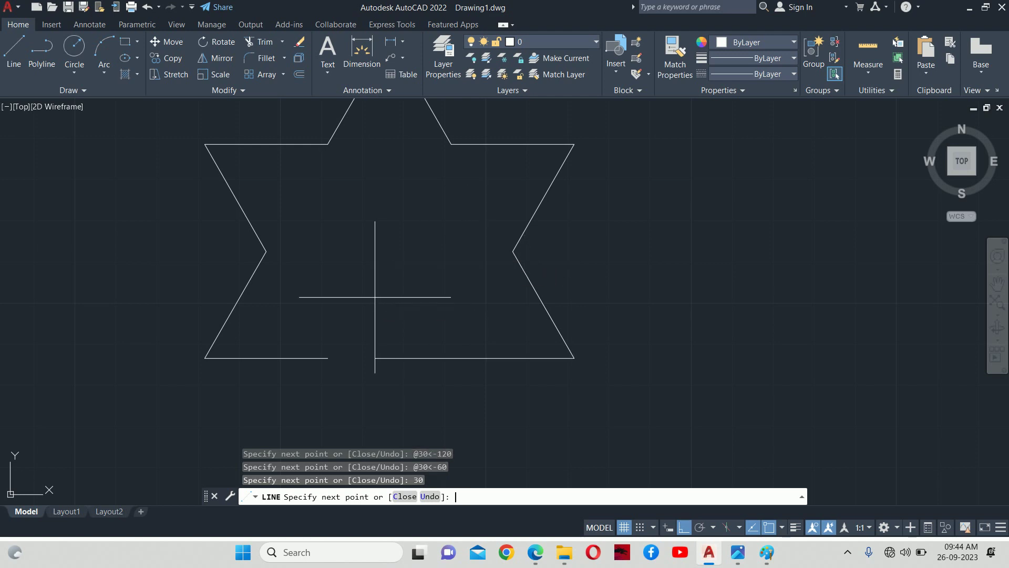
pyautogui.moveTo(503, 432); pyautogui.dragTo(546, 369, button='middle')
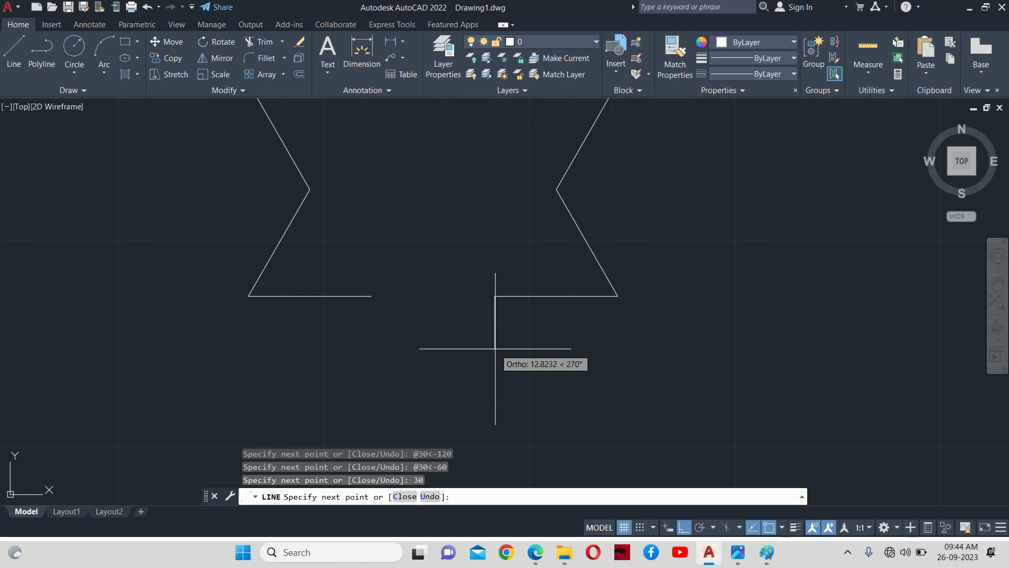
pyautogui.write('@')
pyautogui.write('30<')
pyautogui.write('-90')
pyautogui.press('Return')
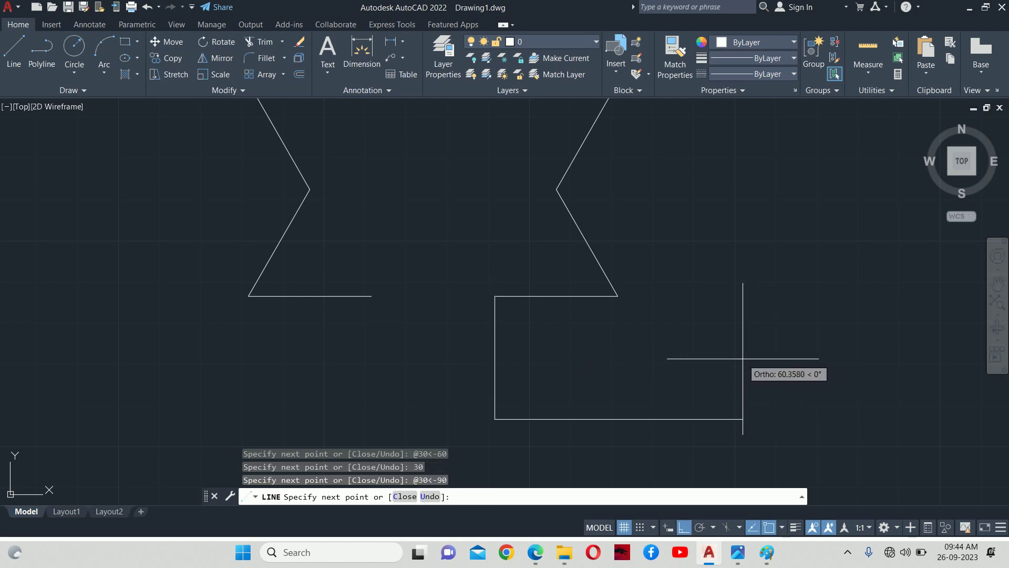
pyautogui.hotkey('ctrl', 'z')
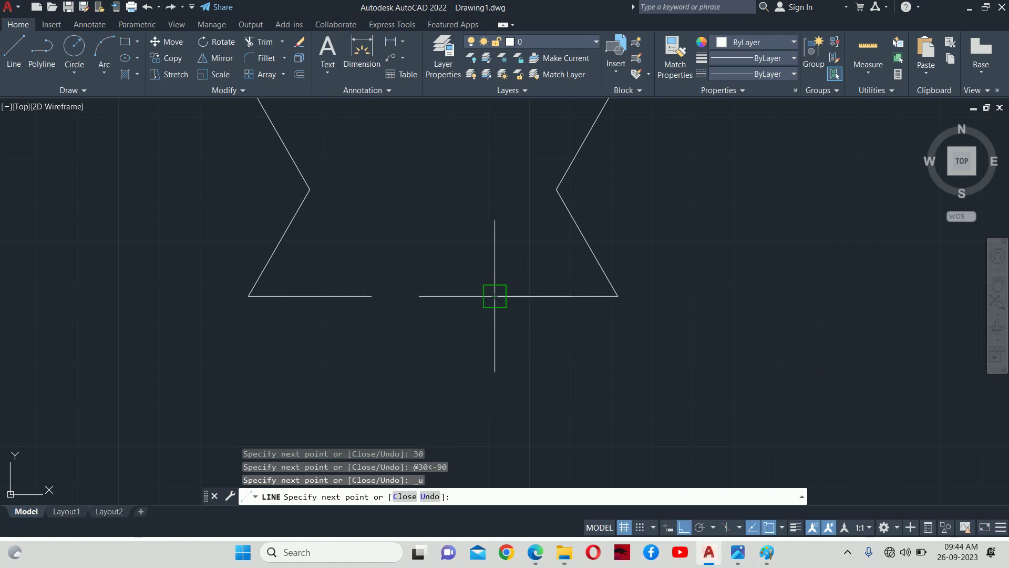
pyautogui.scroll(4, 495, 296)
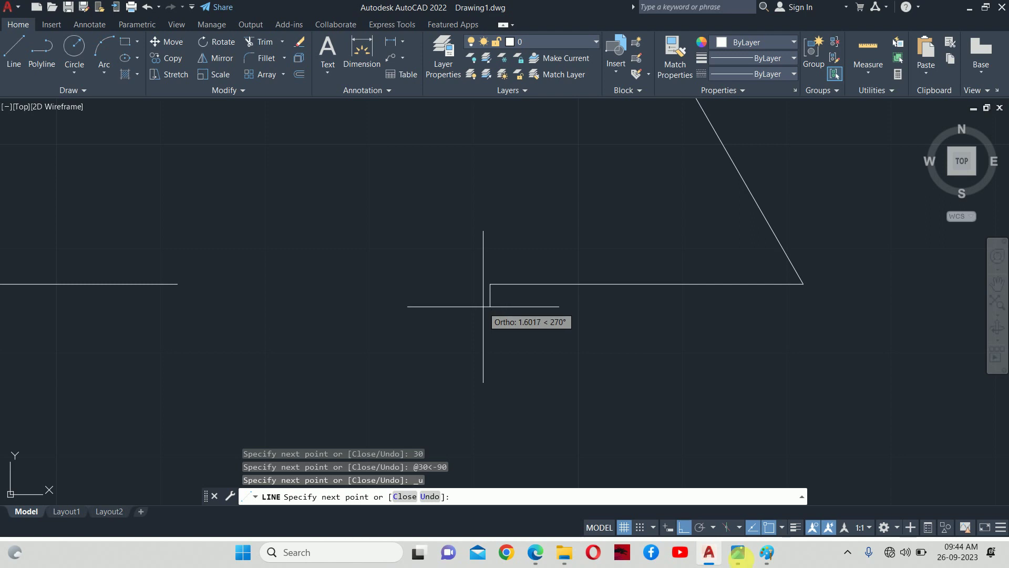
pyautogui.click(767, 552)
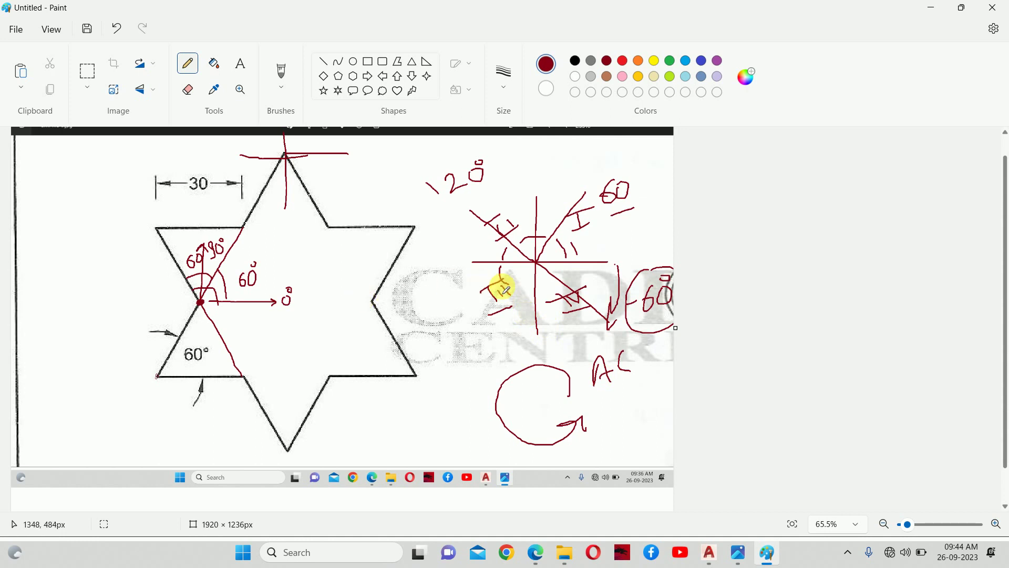
pyautogui.moveTo(452, 334)
pyautogui.mouseDown()
pyautogui.moveTo(474, 351)
pyautogui.moveTo(498, 347)
pyautogui.mouseUp()
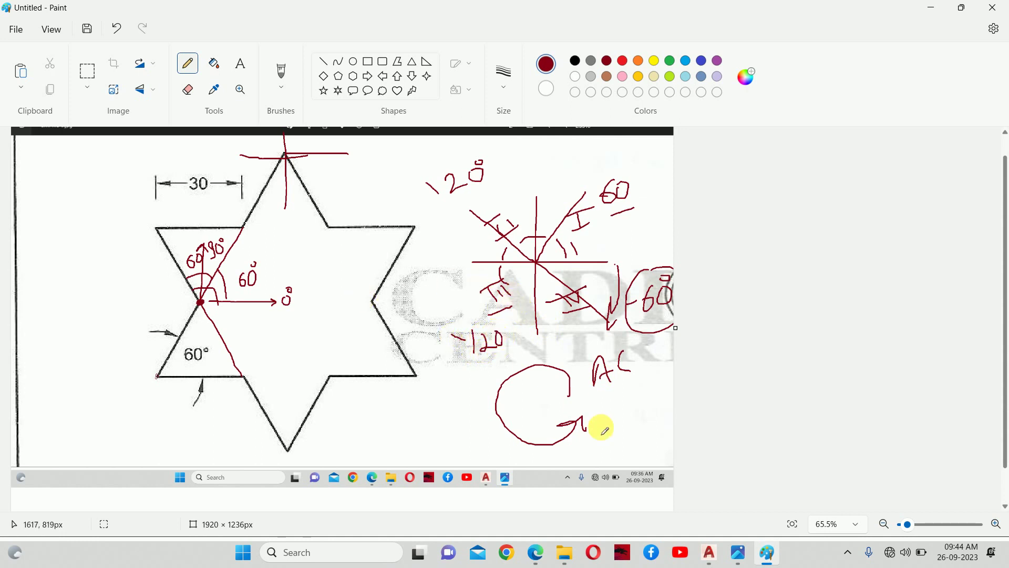
pyautogui.click(709, 551)
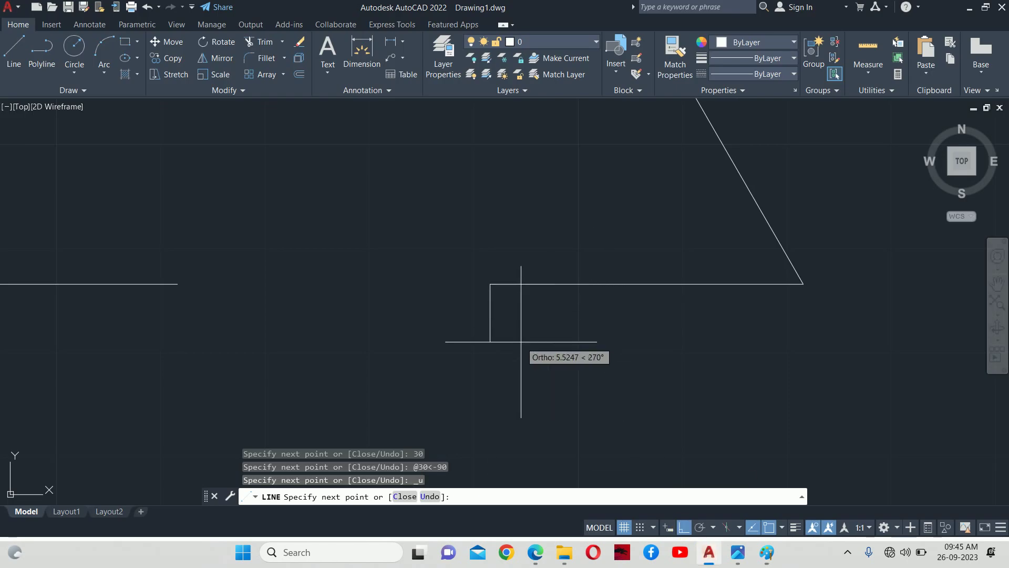
pyautogui.write('@30<')
pyautogui.write('-120')
pyautogui.press('Return')
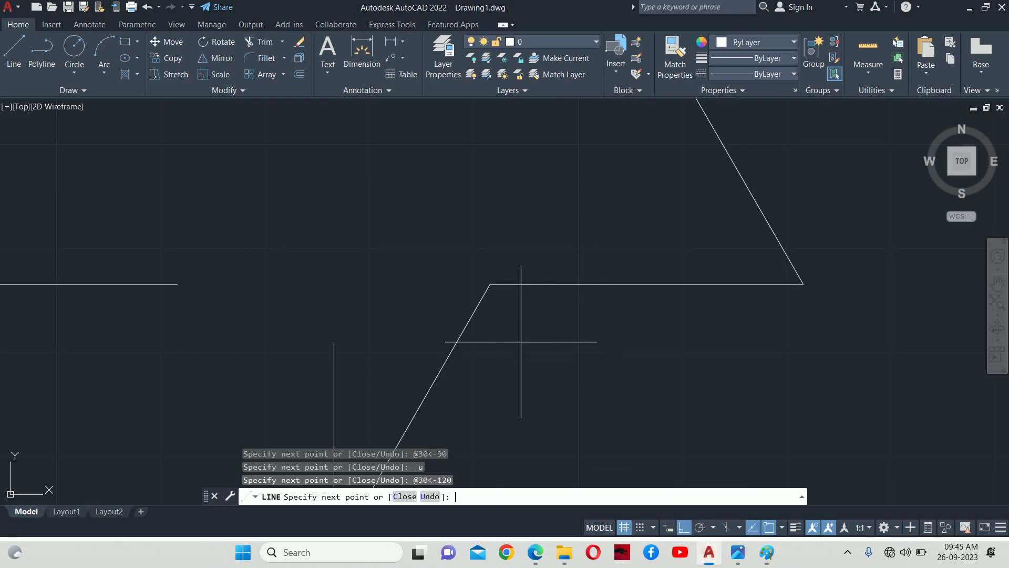
pyautogui.scroll(-3, 396, 302)
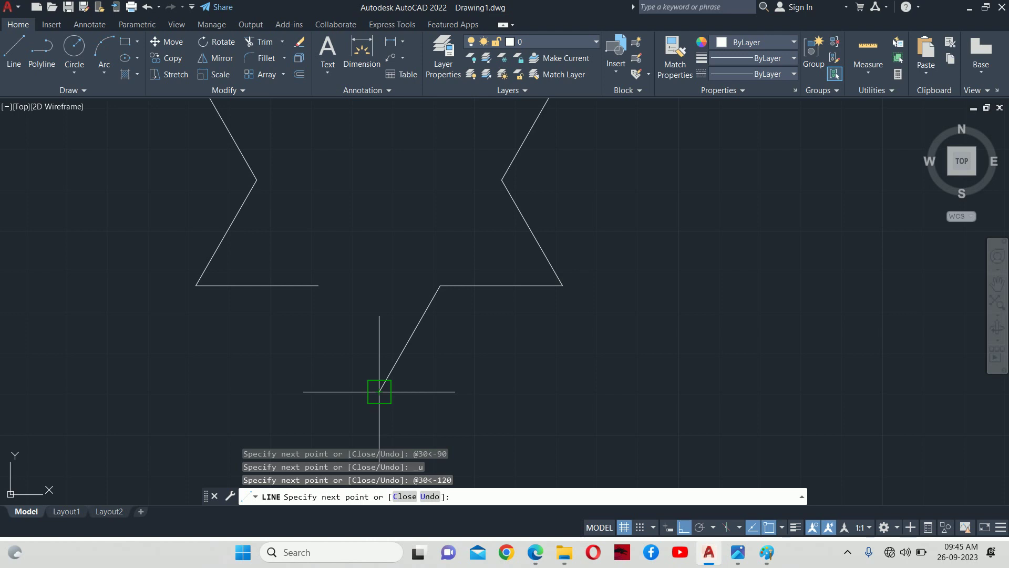
pyautogui.press('F8')
pyautogui.write('@')
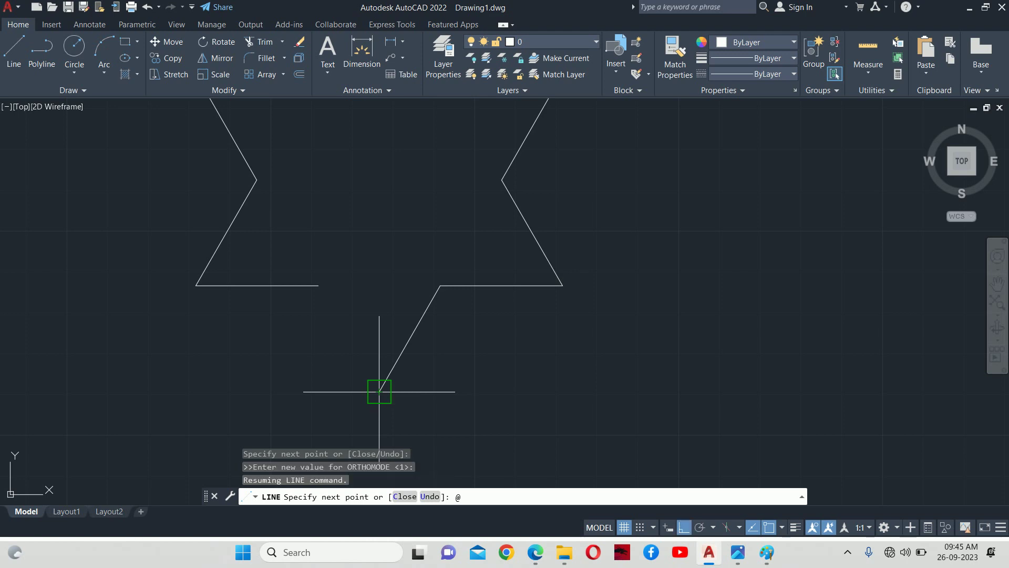
pyautogui.write('30')
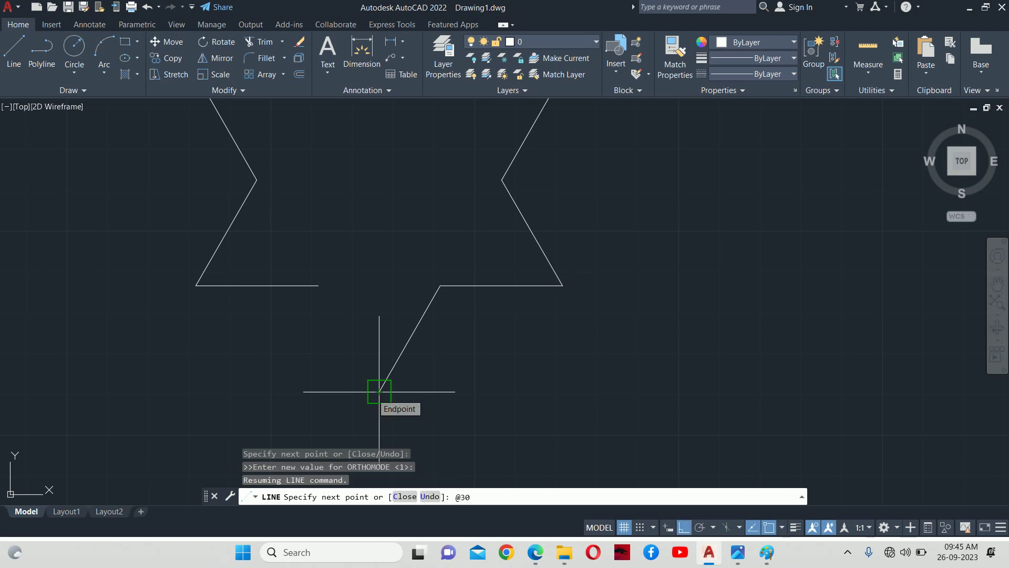
pyautogui.write('<12')
pyautogui.write('0')
pyautogui.press('Return')
# End the line command and zoom so the complete six-pointed star is centered.
pyautogui.press('Escape')
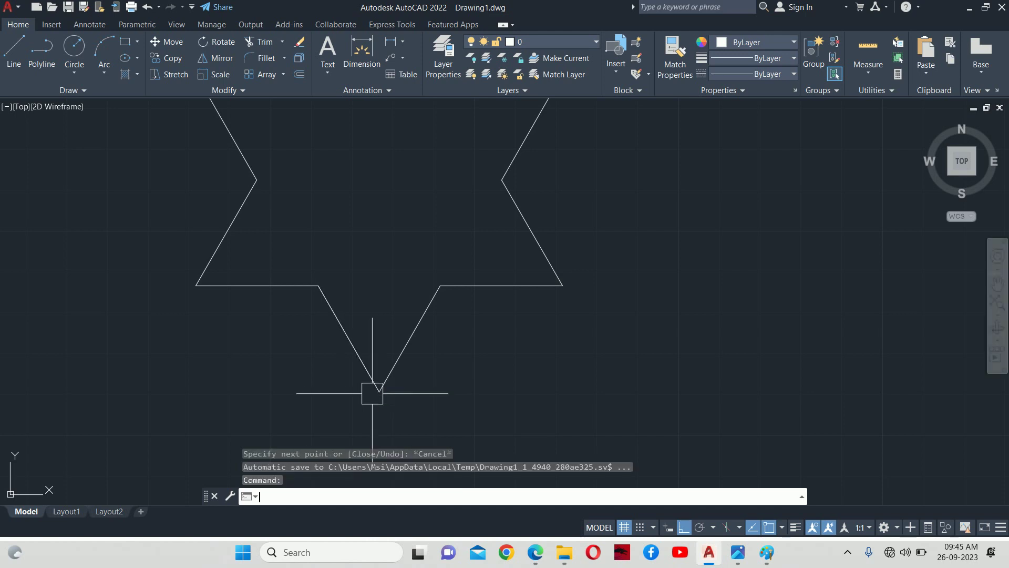
pyautogui.press('Escape')
pyautogui.scroll(-4, 444, 385)
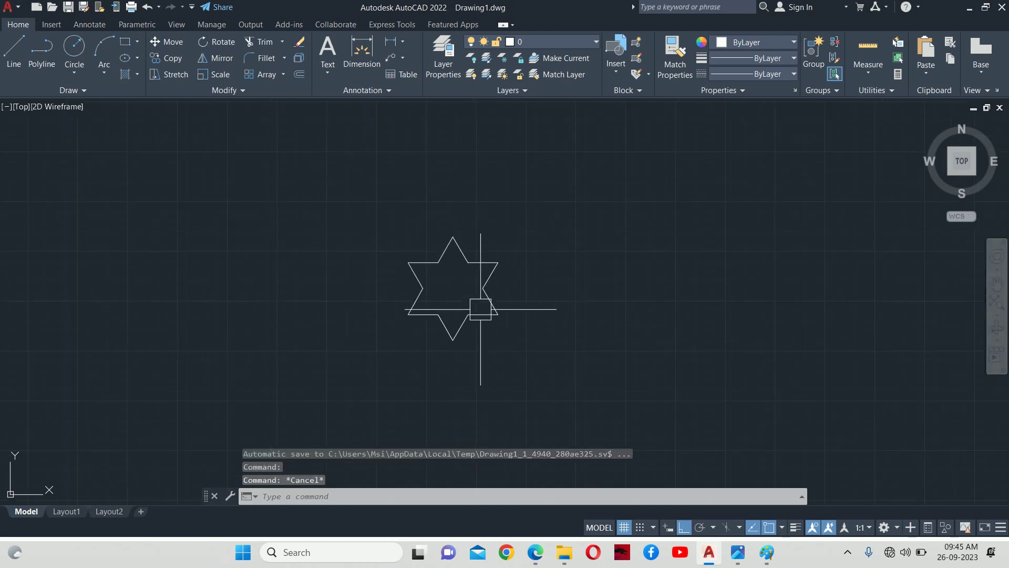
pyautogui.scroll(2, 451, 229)
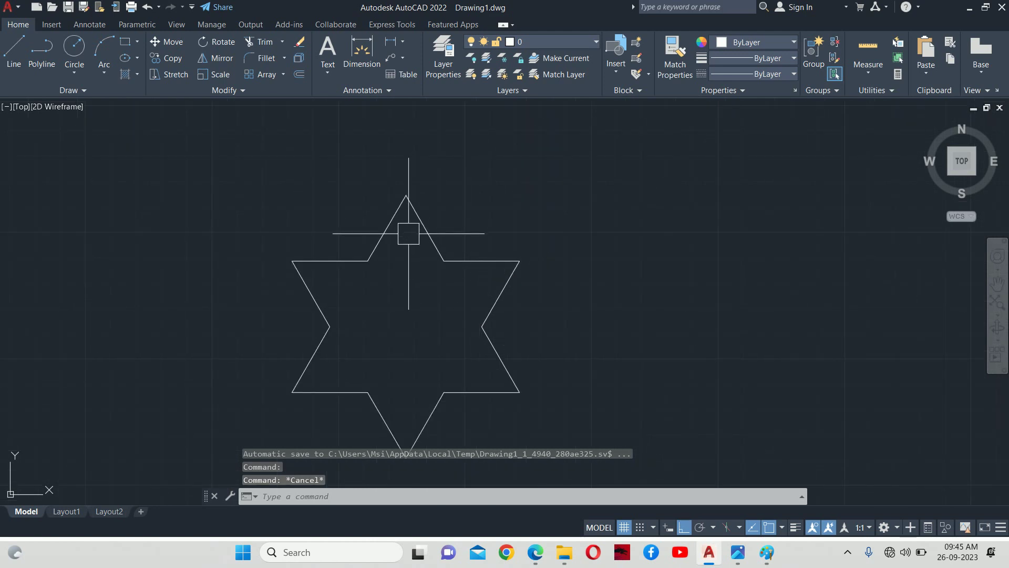